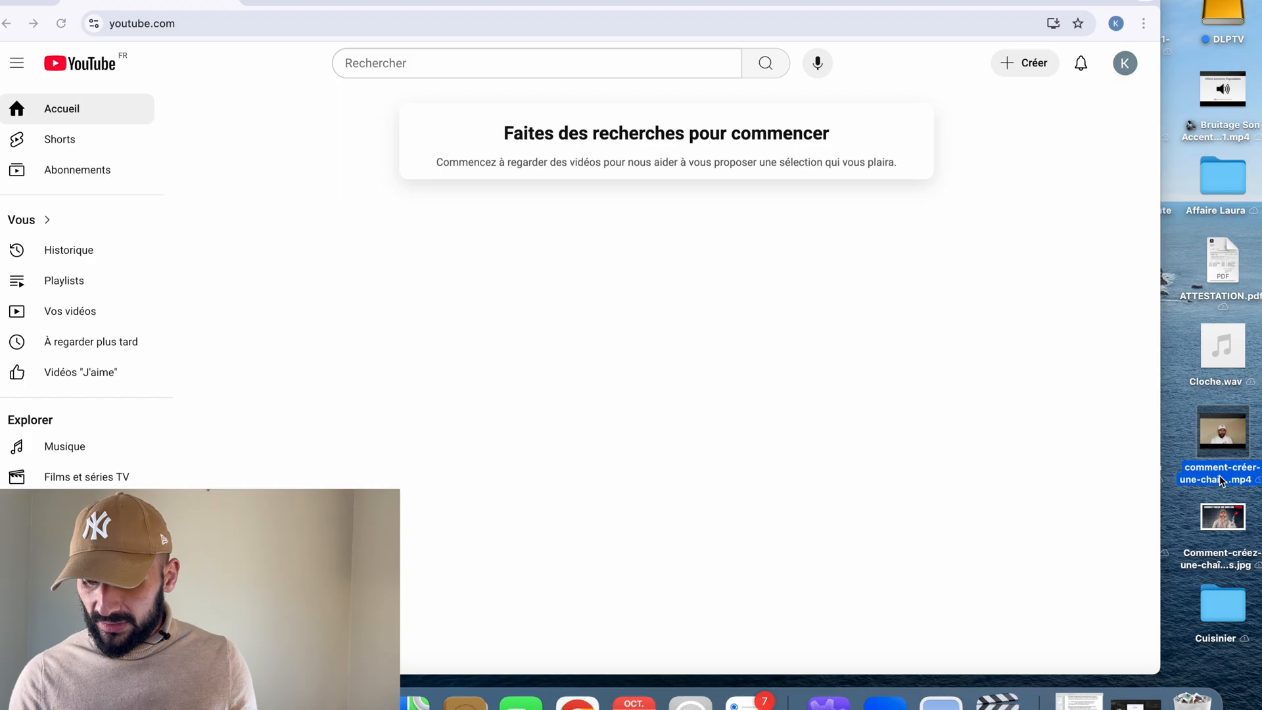
# Start a new YouTube video upload with the desktop file comment-créer-une-chaine-youtube.mp4.
pyautogui.press('Return')
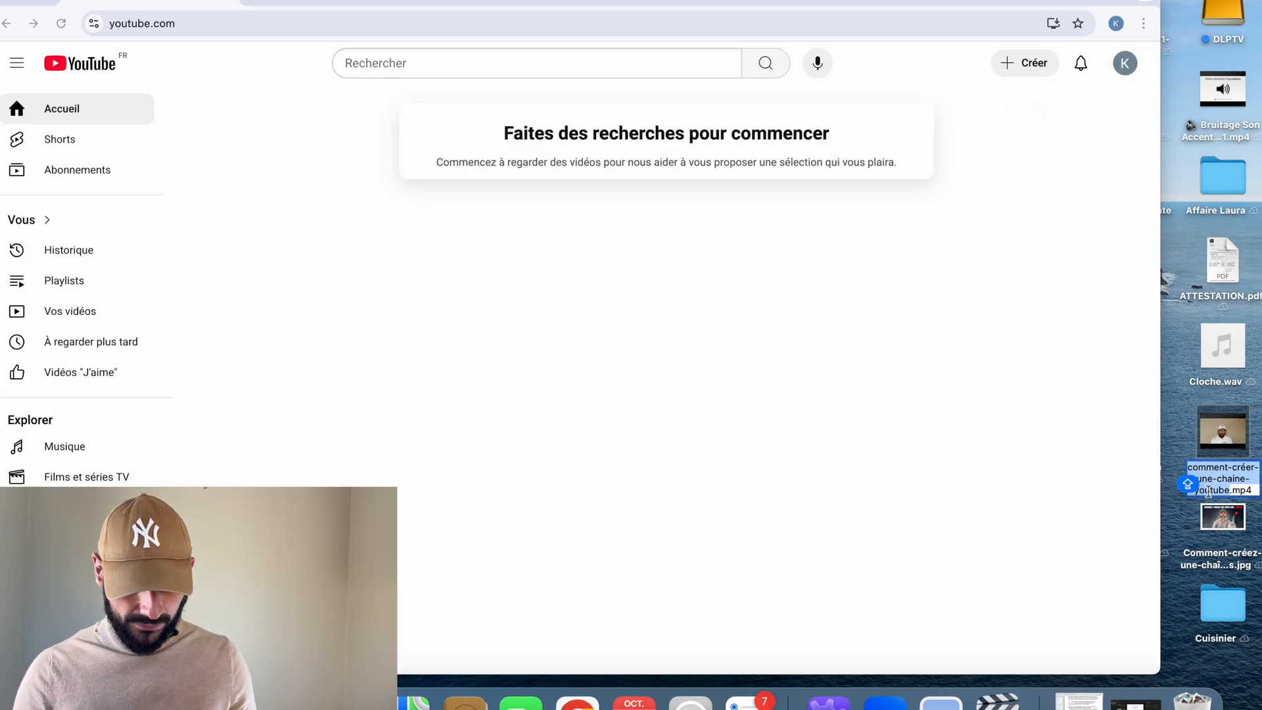
pyautogui.click(1032, 66)
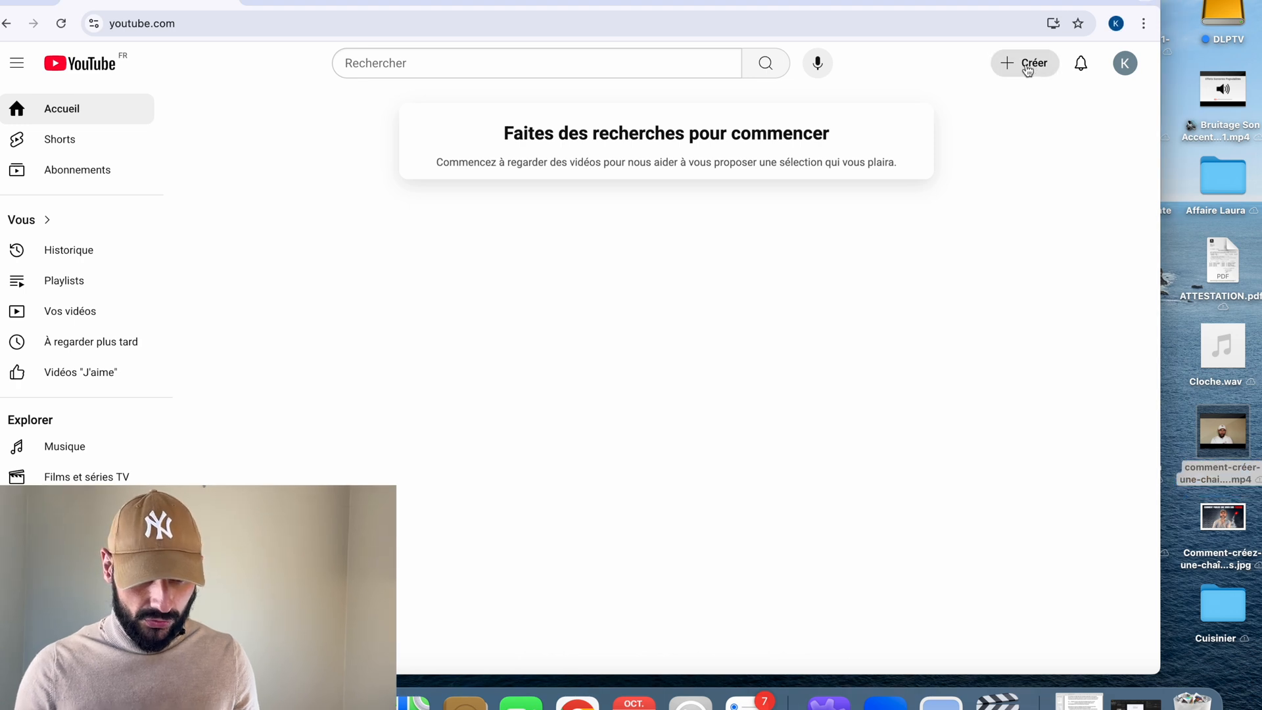
pyautogui.click(1029, 69)
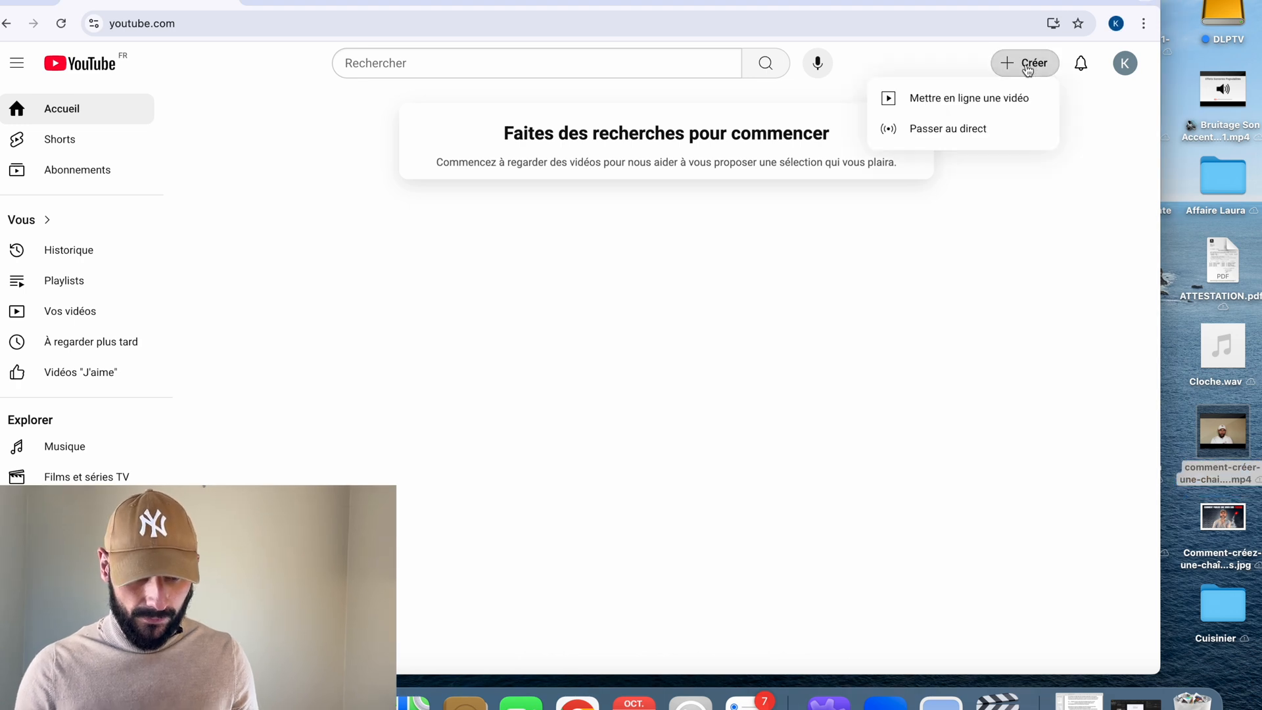
pyautogui.click(996, 107)
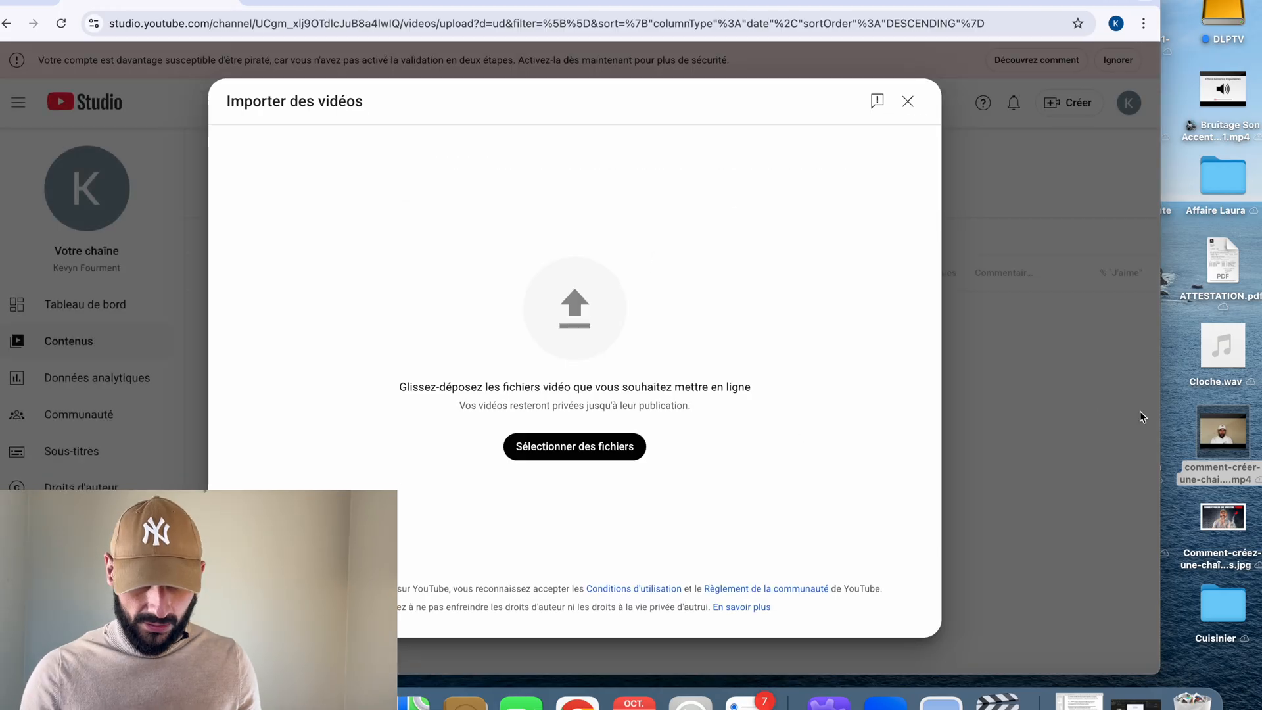
pyautogui.moveTo(1236, 434); pyautogui.dragTo(647, 411)
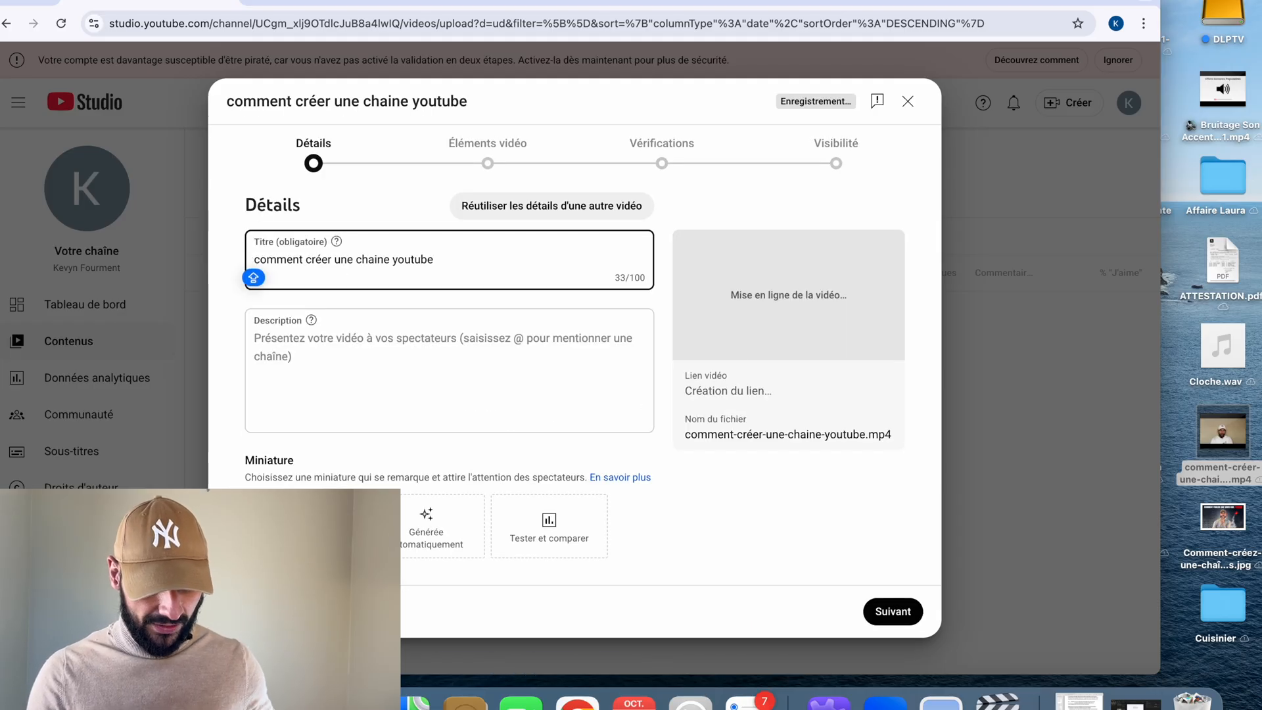
# Replace the video title with "Comment créer une chaîne YouTube en 2025 (tuto complet en 3 minutes)", copied from the note.
pyautogui.press('super+Tab')
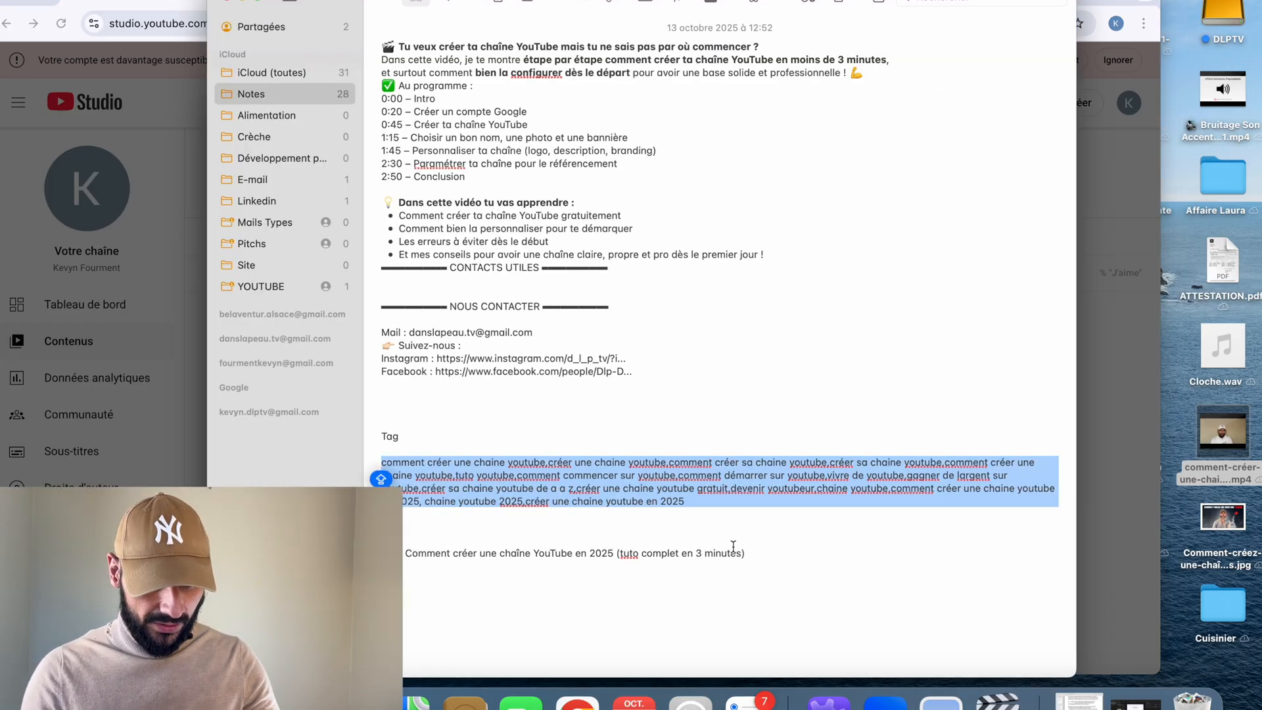
pyautogui.moveTo(759, 552); pyautogui.dragTo(421, 548)
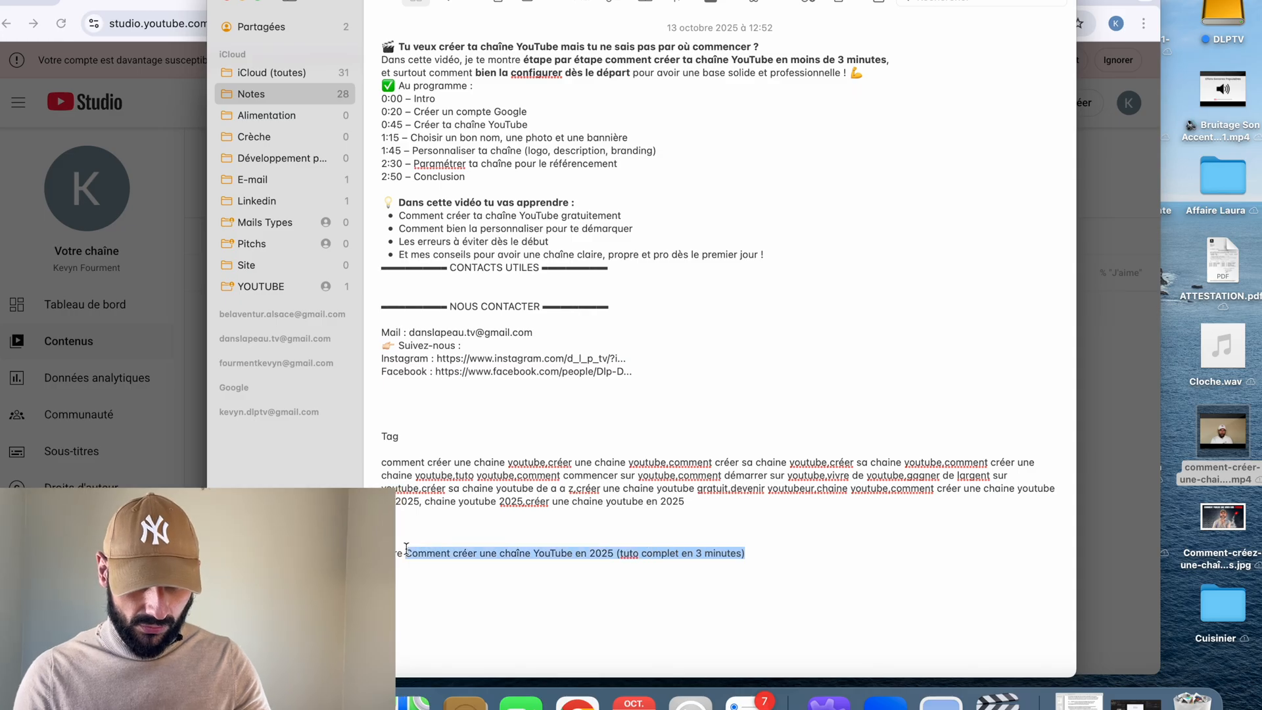
pyautogui.press('super+Tab')
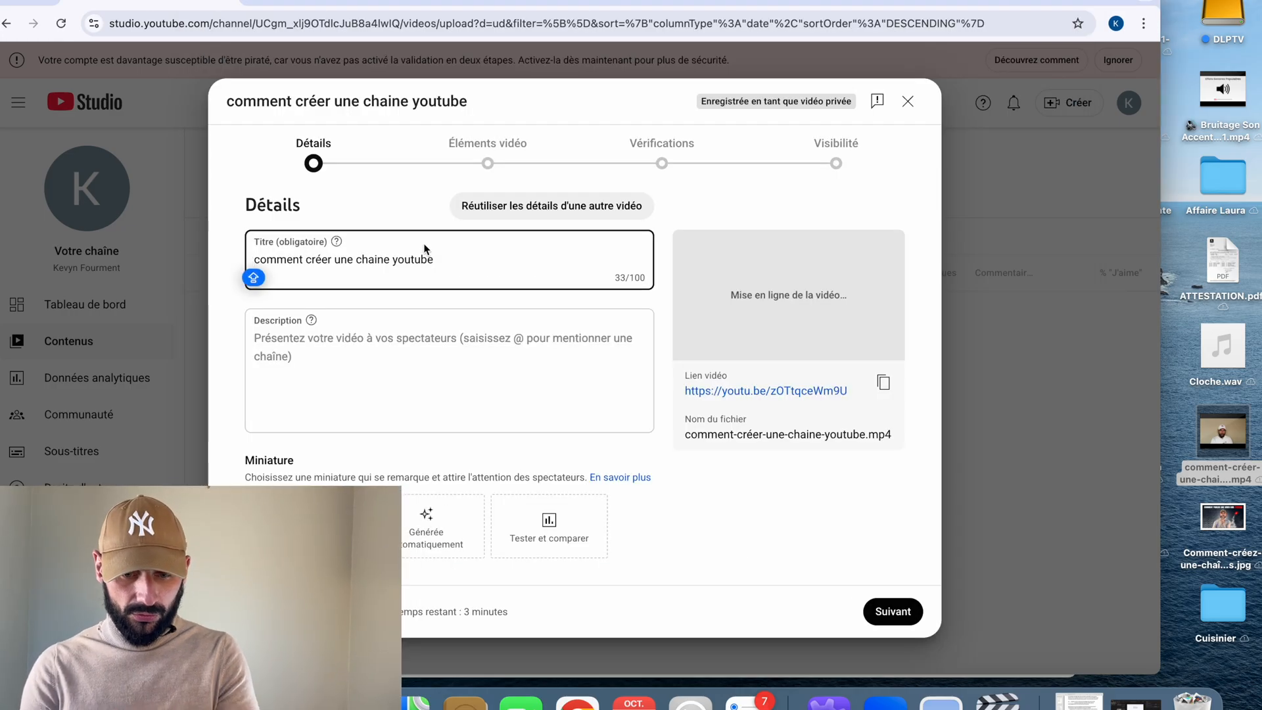
pyautogui.press('super+a')
pyautogui.write('Comment créer une chaîne YouTube en 2025 (tuto complet en 3 minutes)')
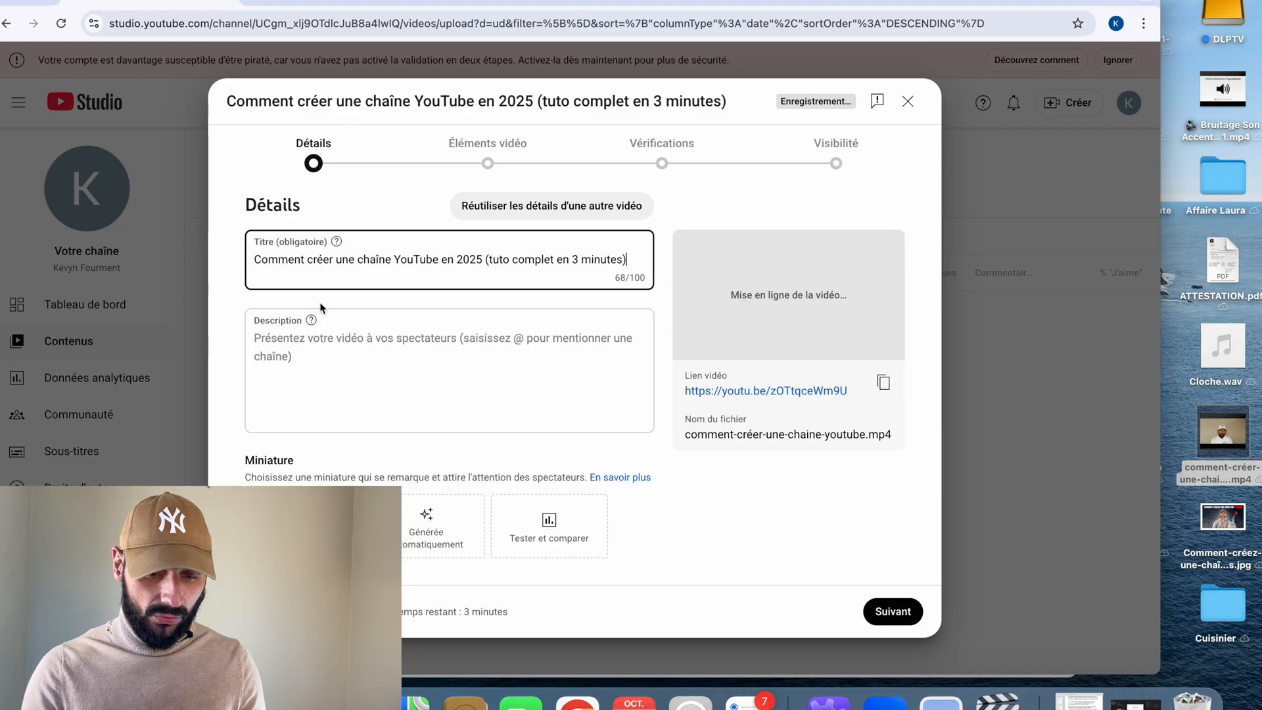
# Fill the video description with the note's text from the opening question through the "CONTACTS UTILES" heading.
pyautogui.click(355, 379)
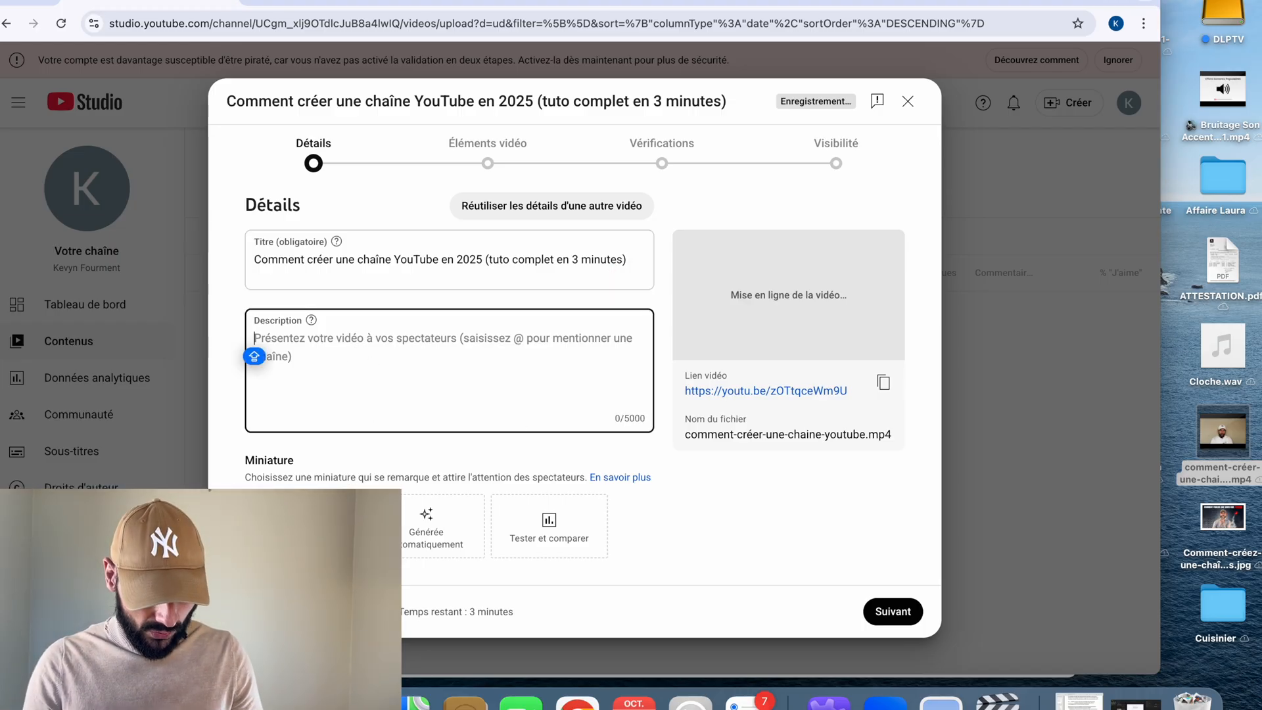
pyautogui.press('super+Tab')
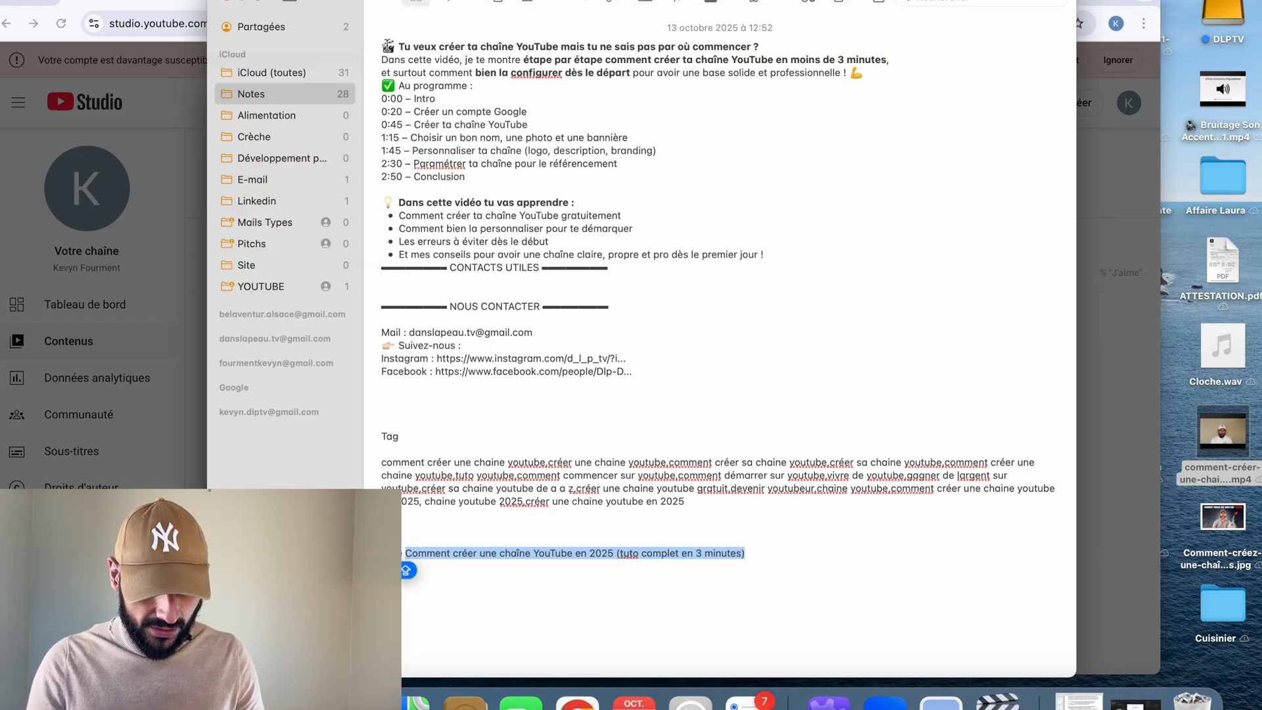
pyautogui.moveTo(401, 43); pyautogui.dragTo(611, 273)
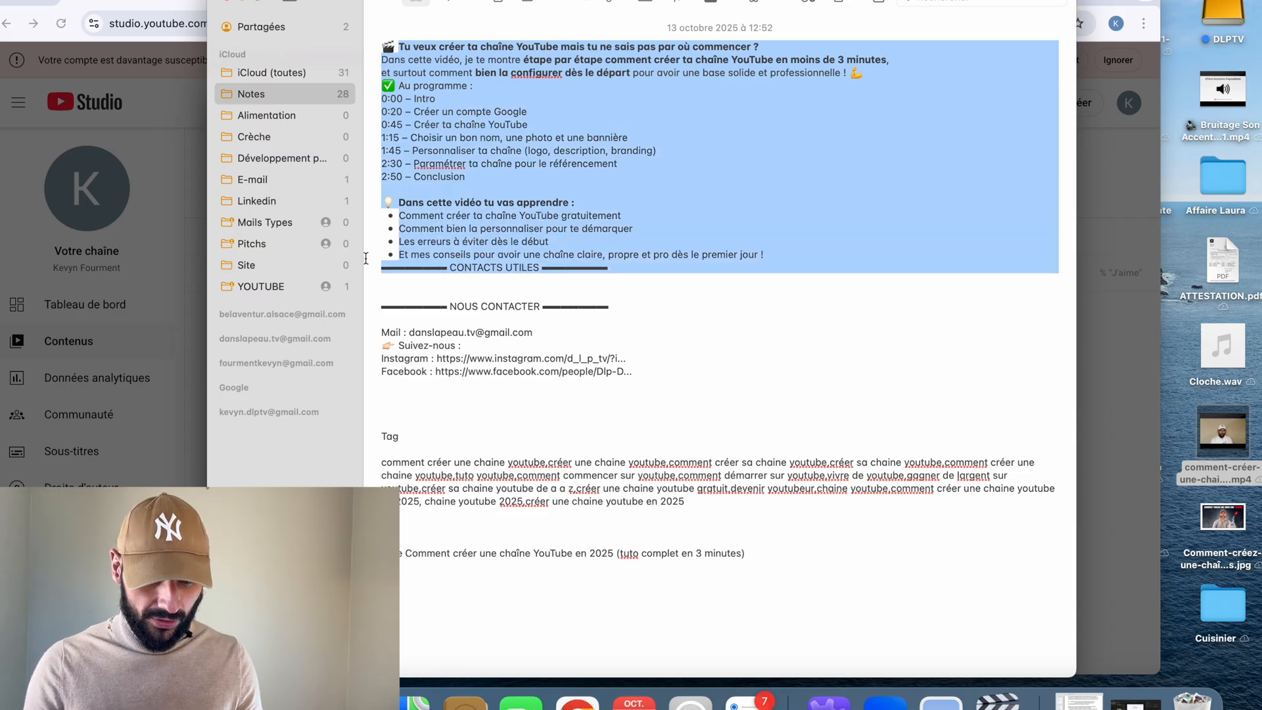
pyautogui.click(198, 262)
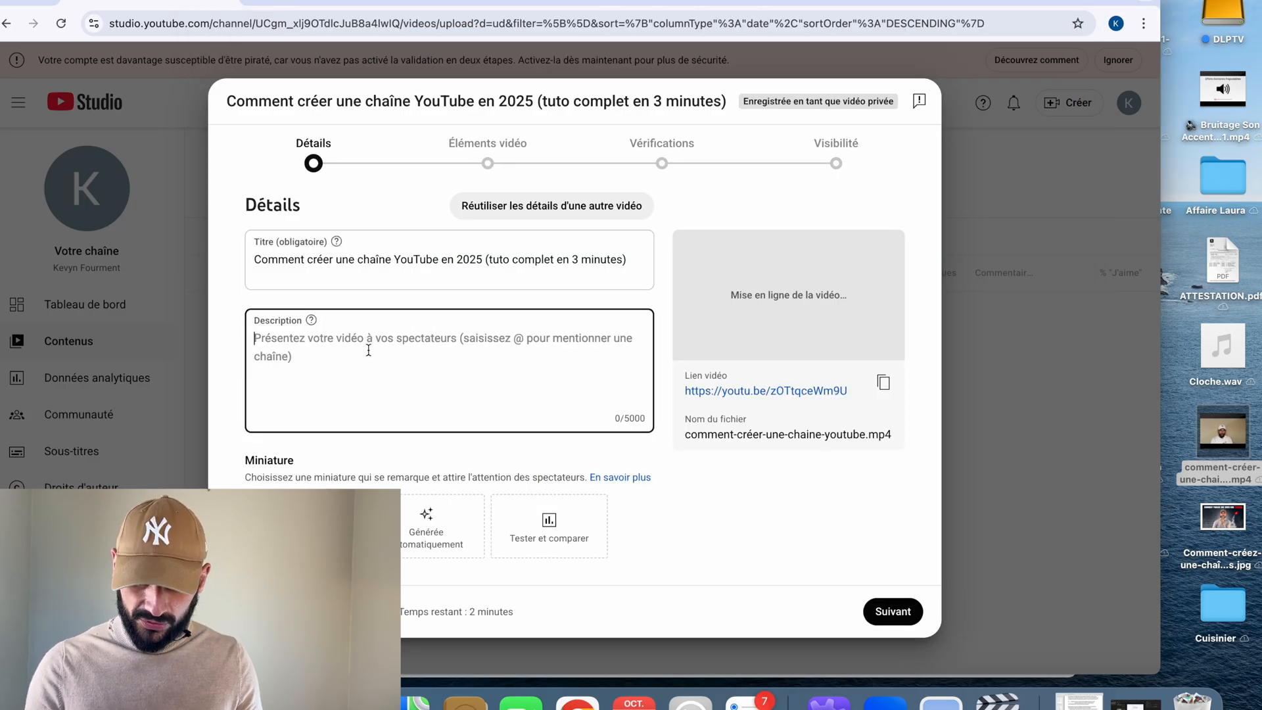
pyautogui.press('super+v')
# Put "Au programme" and each timestamped chapter, from 0:00 Intro to 2:50 Conclusion, on its own line in the description.
pyautogui.click(350, 358)
pyautogui.press('Return')
pyautogui.click(313, 376)
pyautogui.press('Return')
pyautogui.click(417, 394)
pyautogui.press('Return')
pyautogui.click(417, 413)
pyautogui.press('Return')
pyautogui.click(526, 431)
pyautogui.press('Return')
pyautogui.scroll(-1, 526, 431)
pyautogui.click(554, 393)
pyautogui.press('Return')
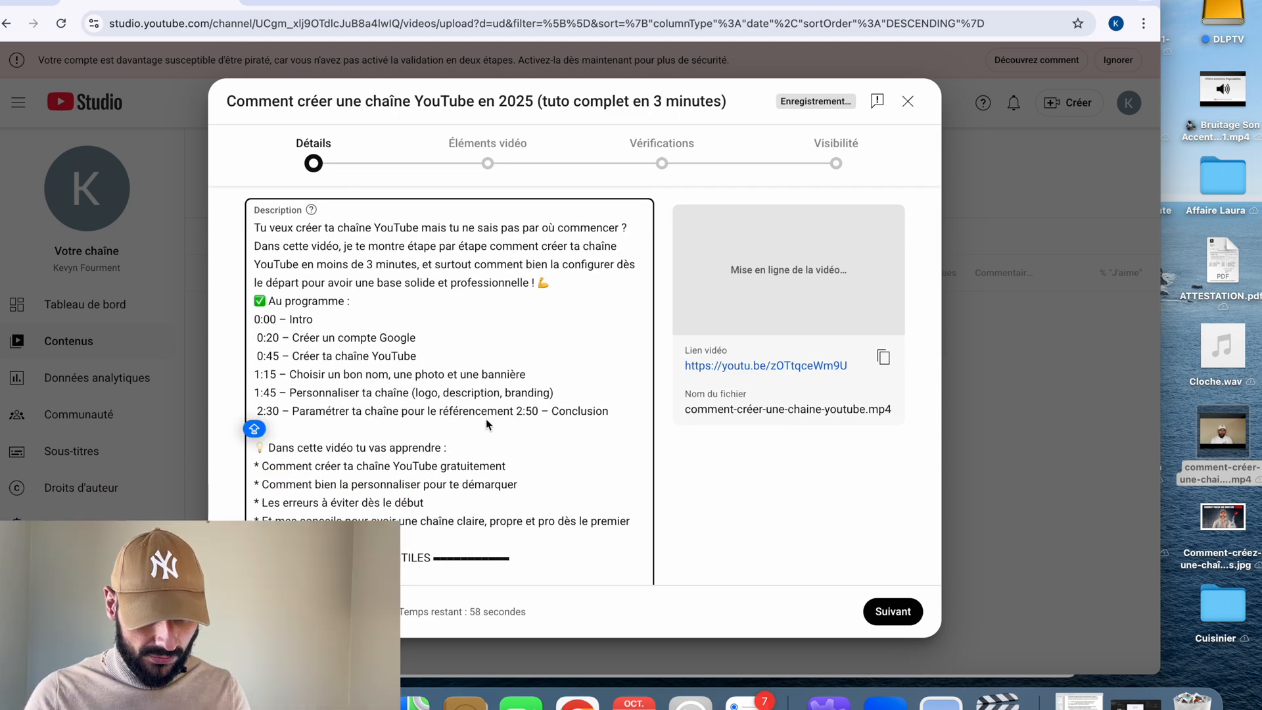
pyautogui.click(539, 411)
pyautogui.press('Return')
# Add the desktop image "Comment-créez-une-chaî...s.jpg" as the video's thumbnail and put the browser window in full screen.
pyautogui.scroll(-2, 500, 420)
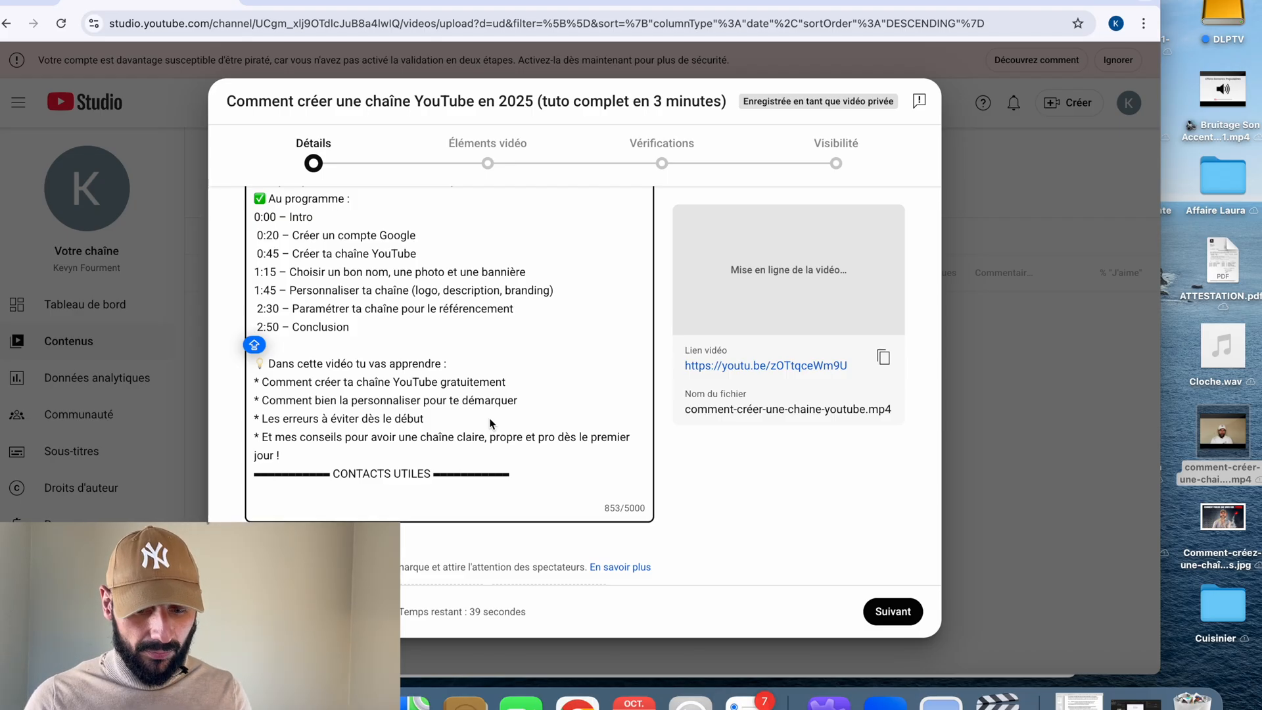
pyautogui.scroll(-3, 416, 403)
pyautogui.scroll(3, 416, 402)
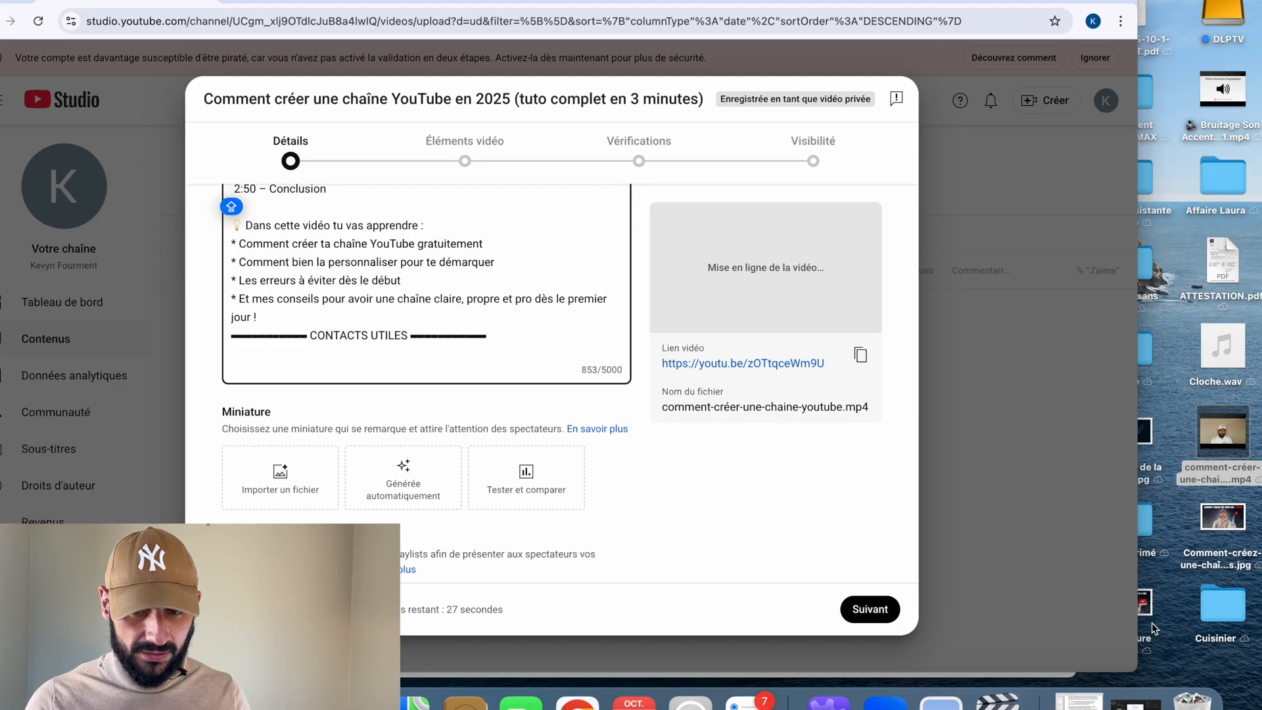
pyautogui.moveTo(1147, 601); pyautogui.dragTo(329, 481)
pyautogui.moveTo(421, 1); pyautogui.dragTo(514, 1)
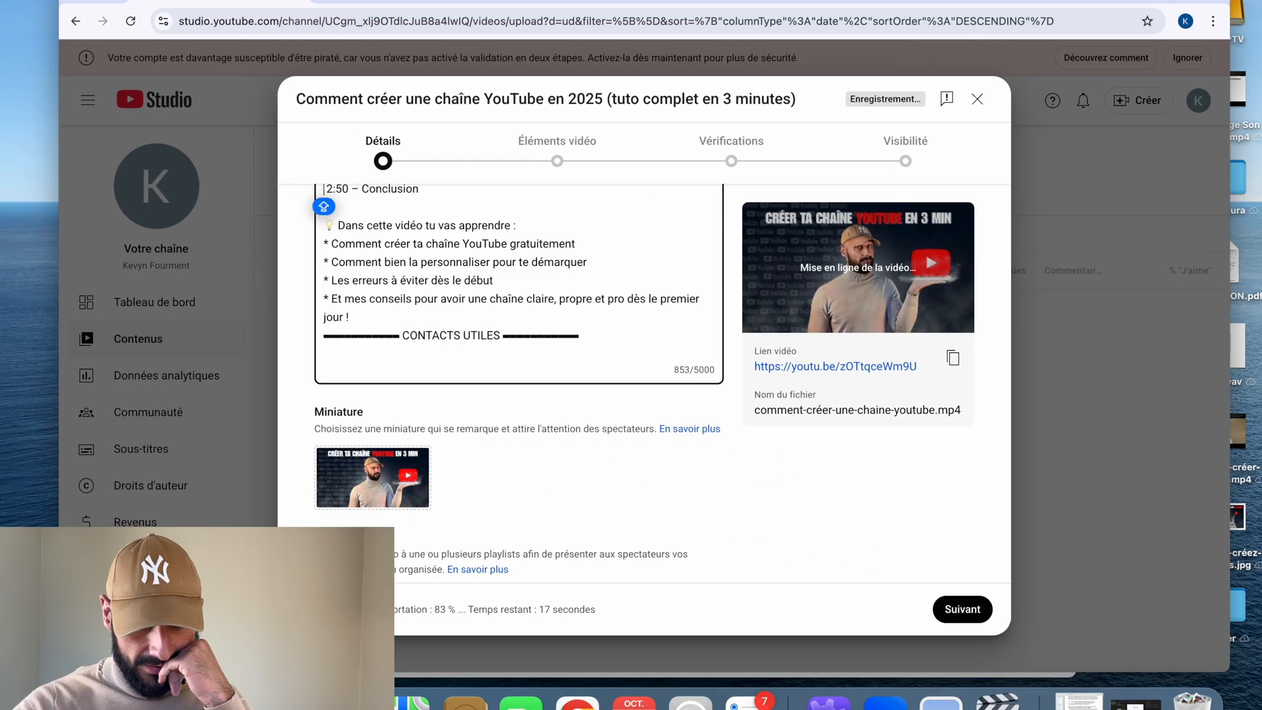
pyautogui.click(119, 1)
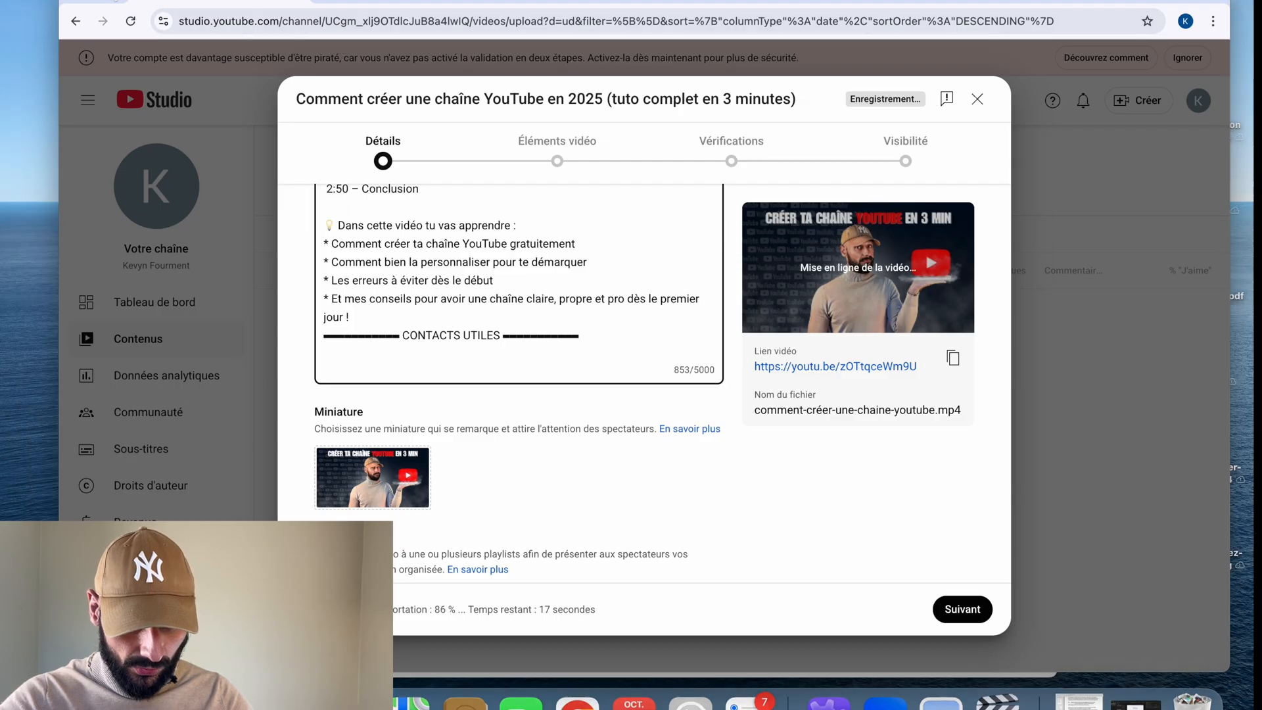
# Check which playlists are available for the video without assigning one.
pyautogui.scroll(-1, 427, 501)
pyautogui.scroll(-3, 417, 407)
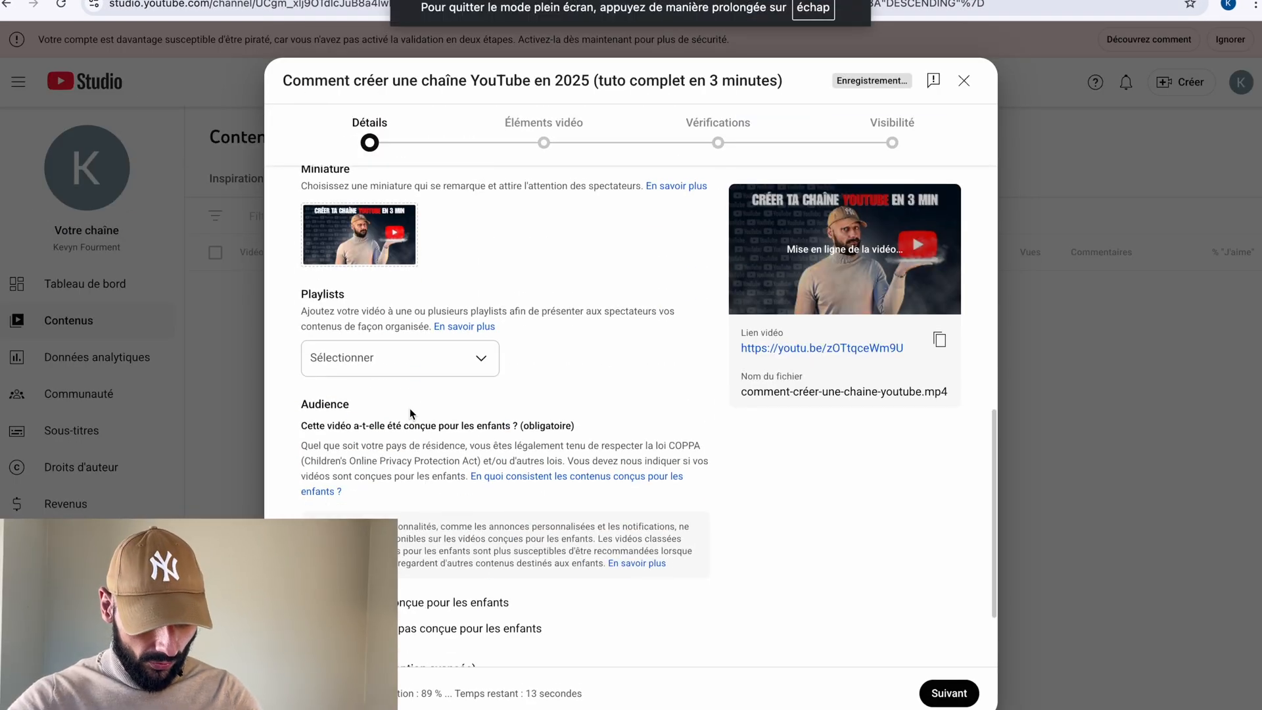
pyautogui.scroll(1, 414, 402)
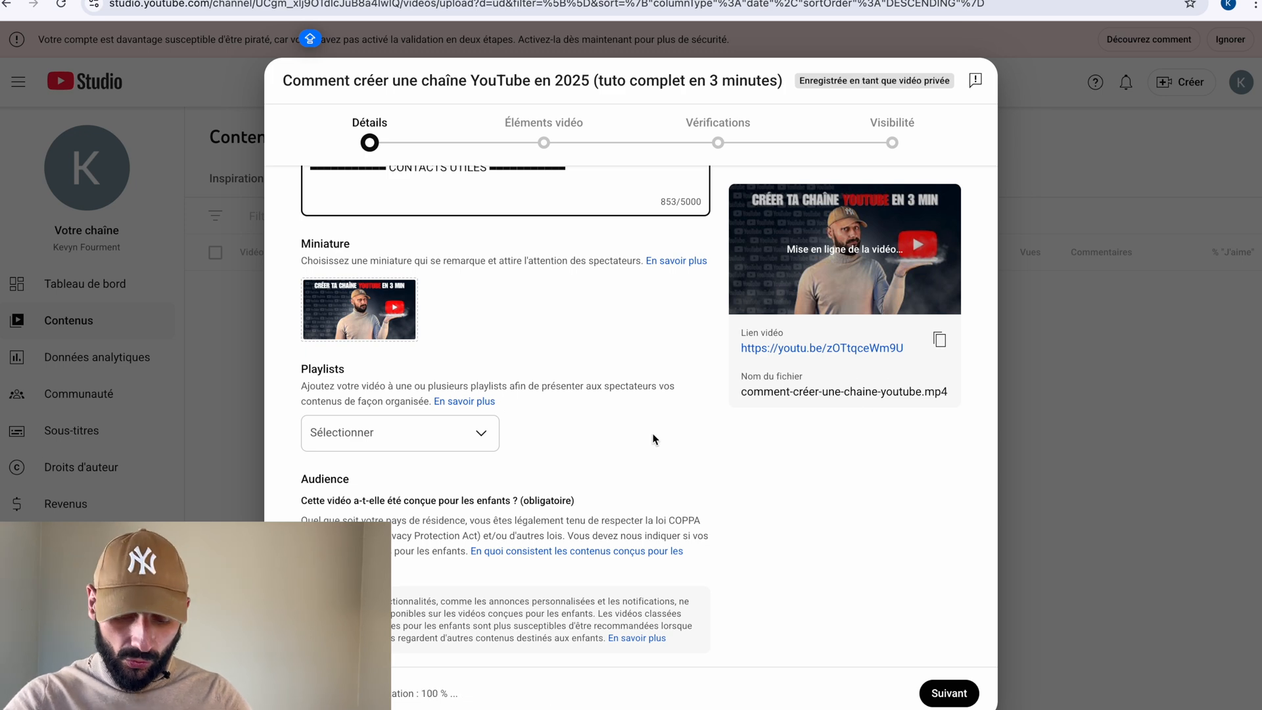
pyautogui.click(465, 436)
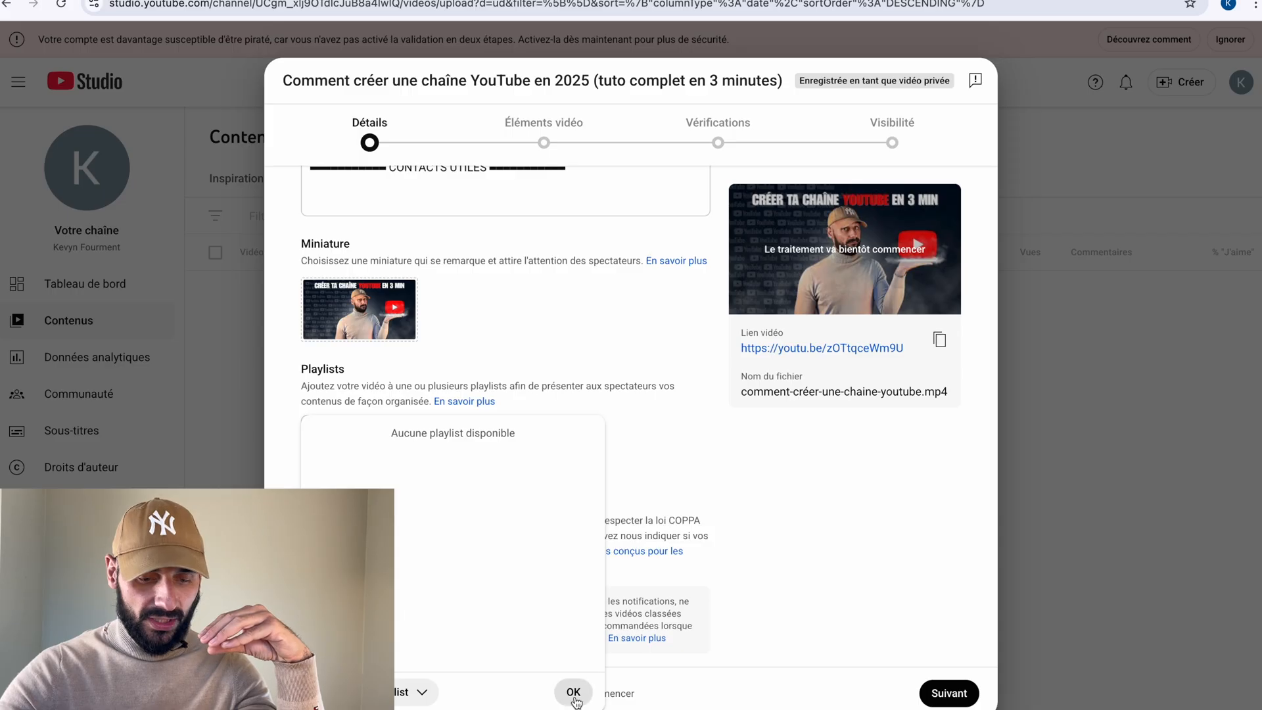
pyautogui.click(573, 692)
# Mark the video as not made for children and expand the additional settings.
pyautogui.scroll(-3, 659, 519)
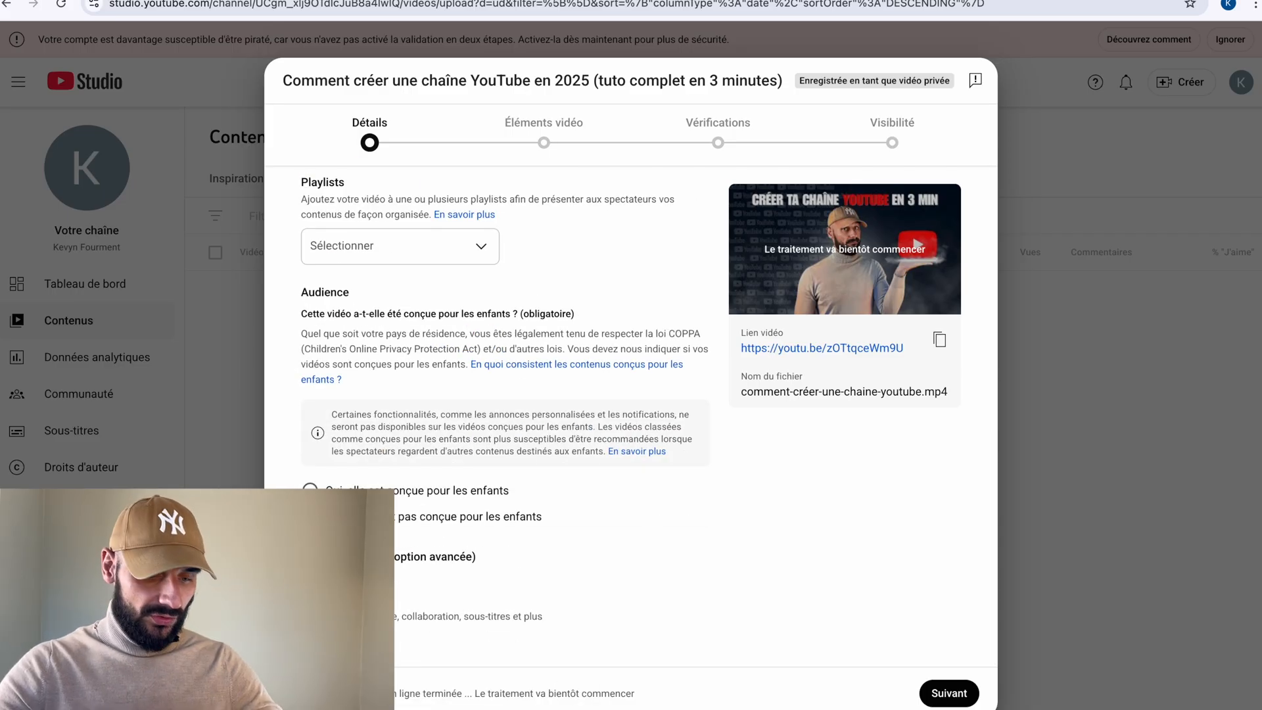
pyautogui.click(310, 516)
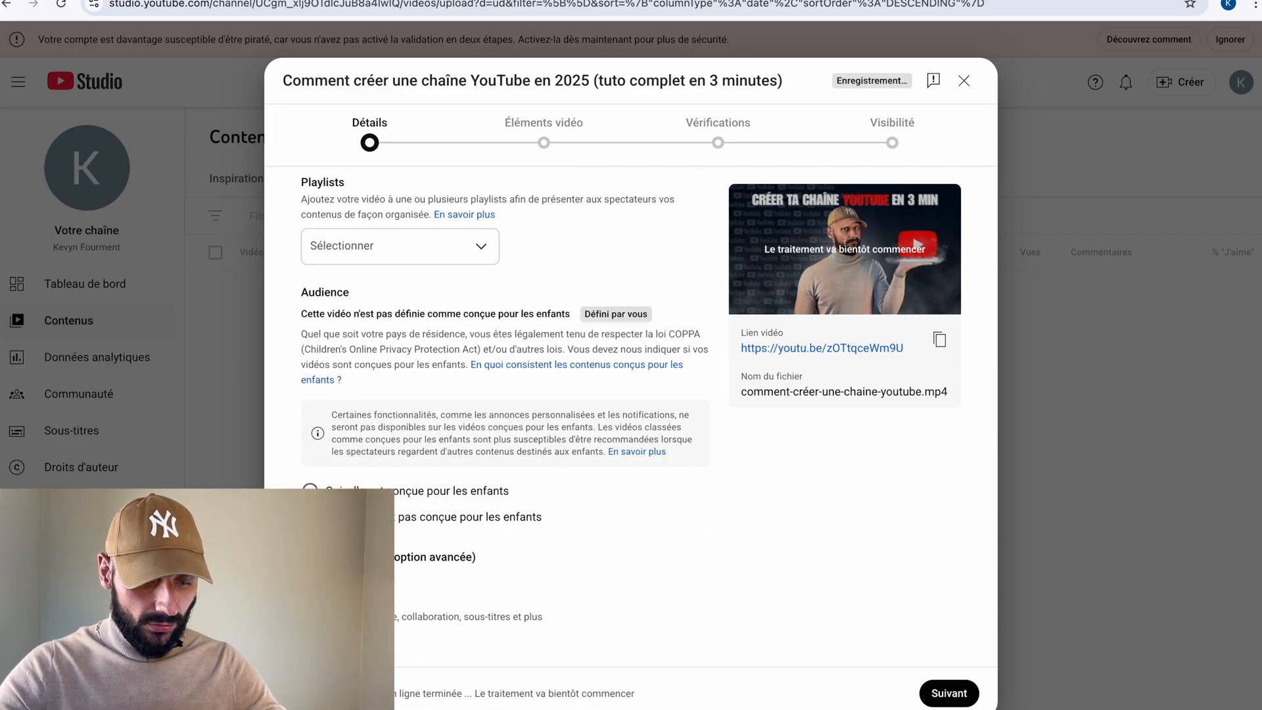
pyautogui.click(330, 593)
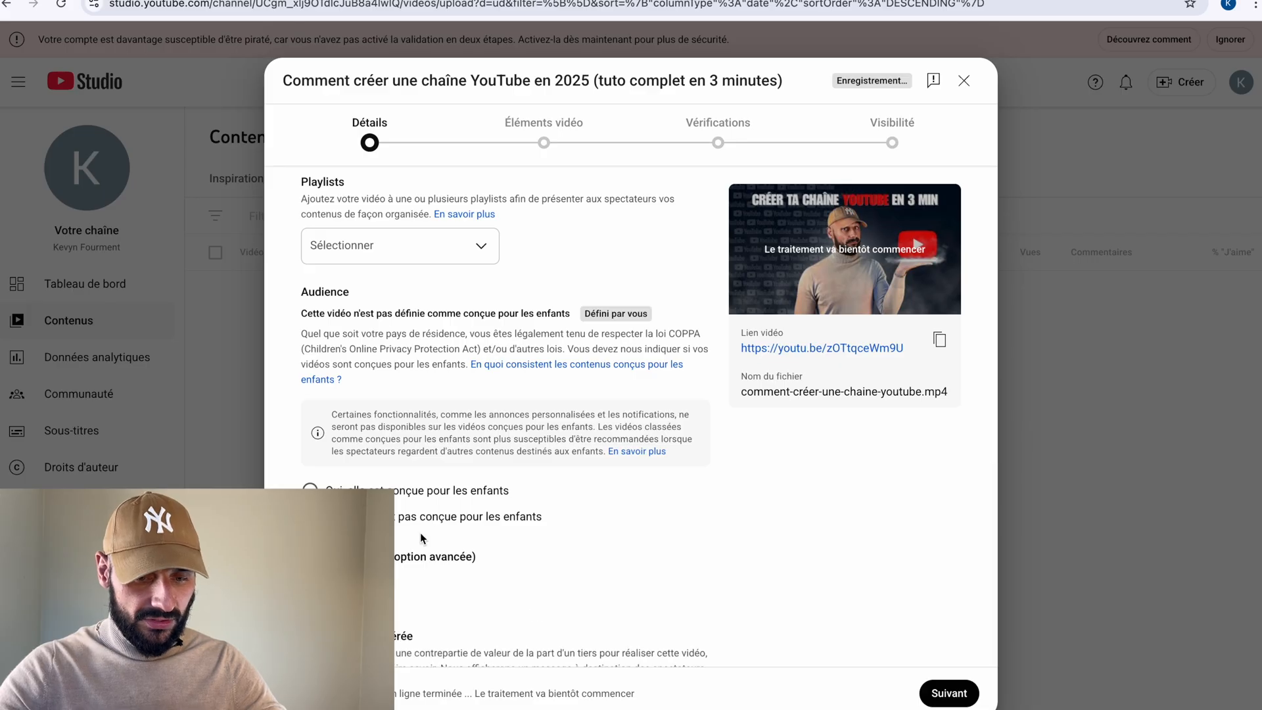
# Leave paid promotion undeclared and answer "Non" to the altered content question.
pyautogui.scroll(-4, 421, 538)
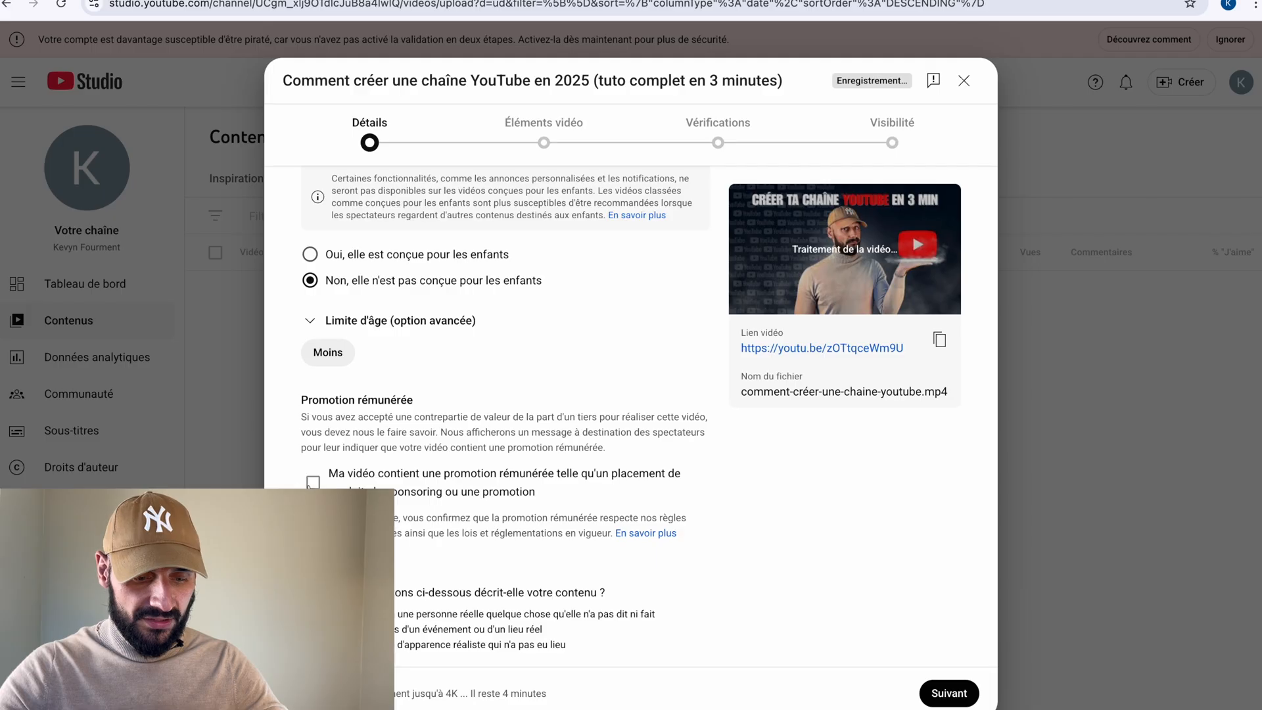
pyautogui.scroll(-1, 310, 486)
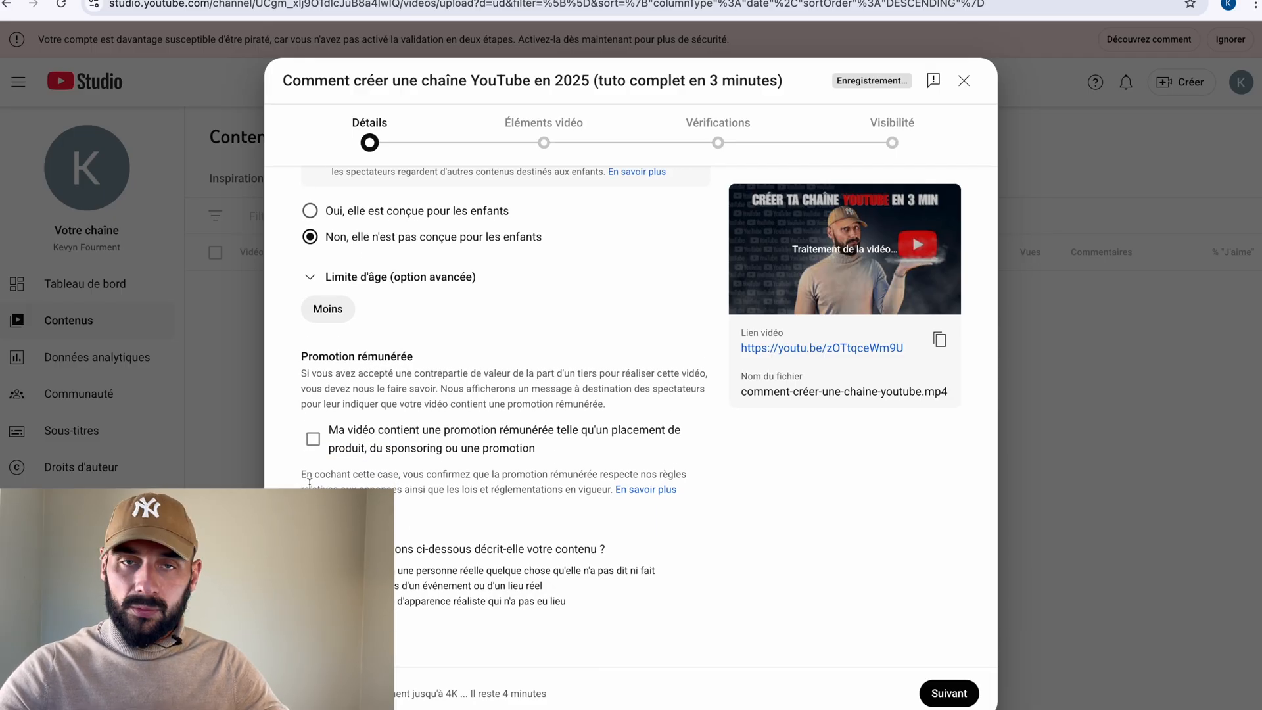
pyautogui.scroll(-1, 310, 483)
pyautogui.scroll(-1, 309, 486)
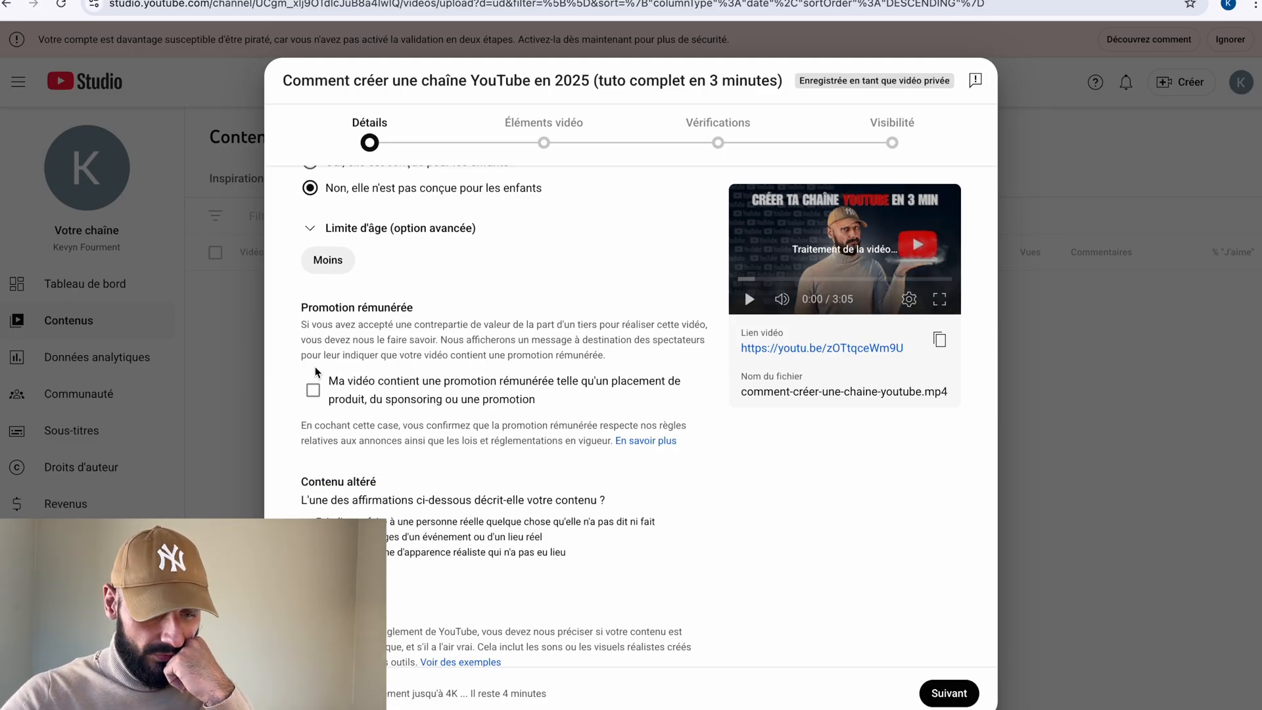
pyautogui.scroll(-2, 341, 481)
pyautogui.scroll(-2, 341, 482)
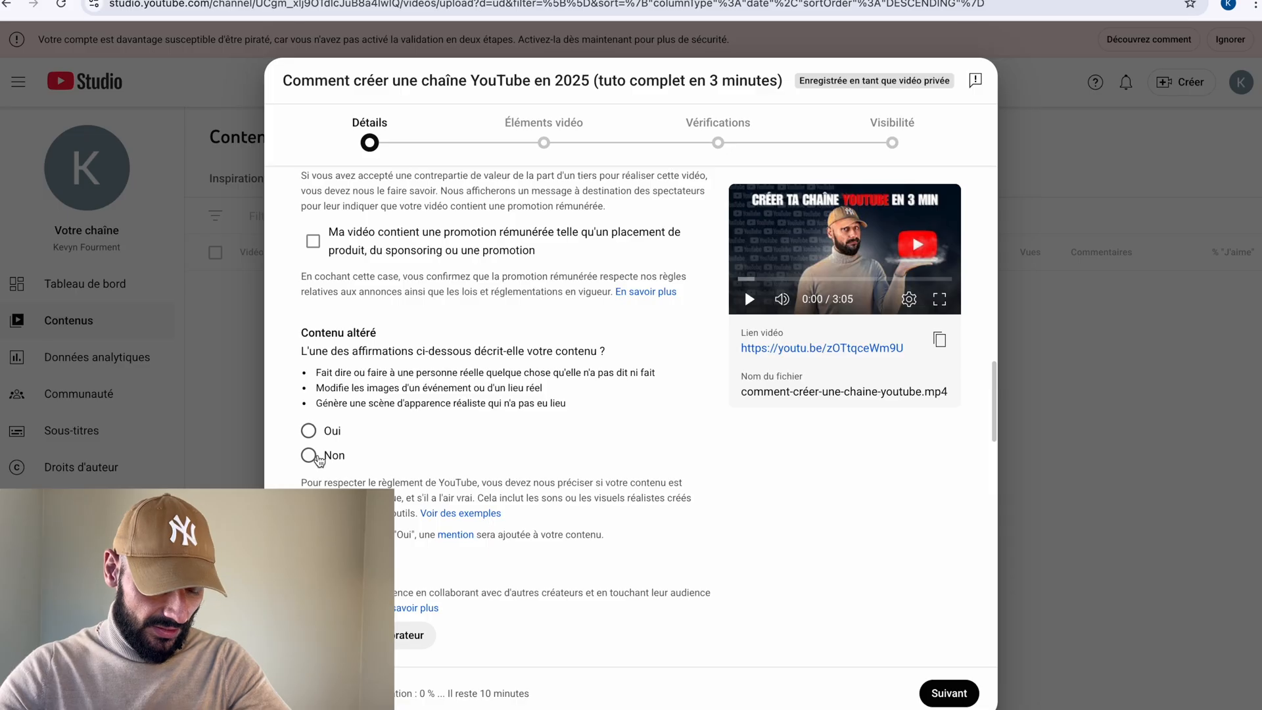
pyautogui.click(310, 453)
# Add the comma-separated tags from the note, "comment créer une chaine youtube" through "créer une chaine youtube en 2025", to the video.
pyautogui.scroll(-1, 310, 457)
pyautogui.scroll(-2, 310, 462)
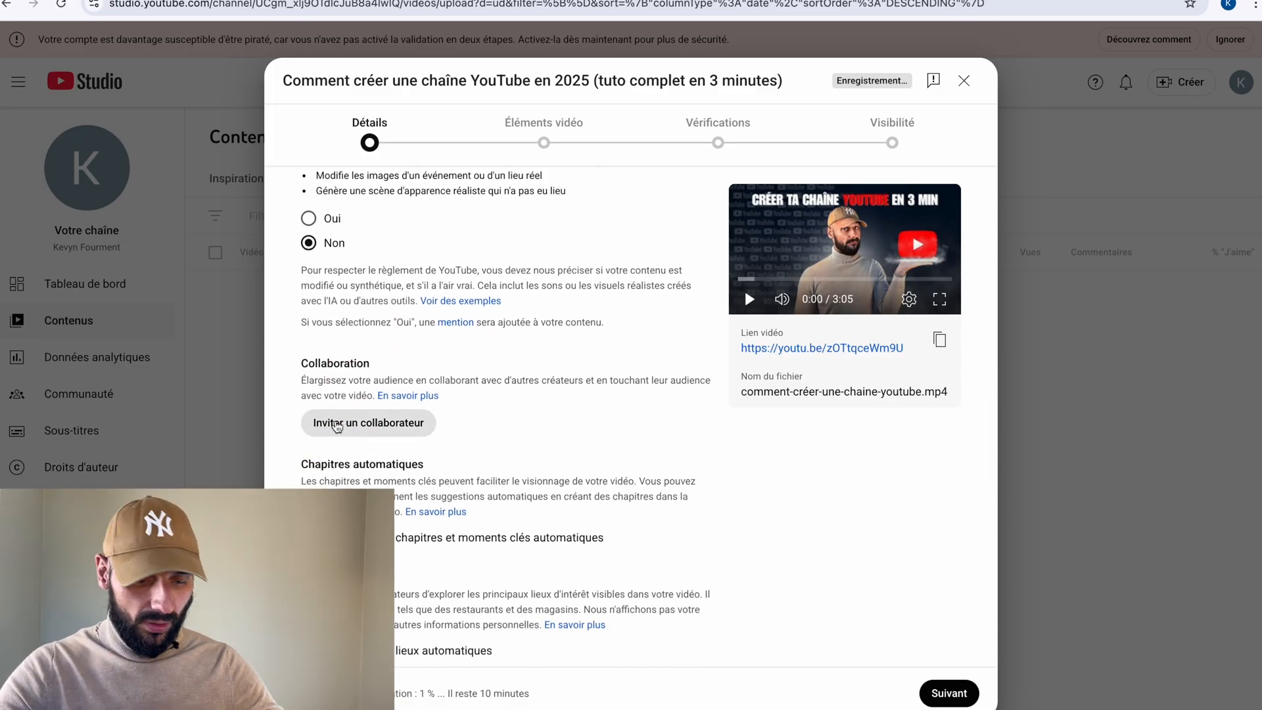
pyautogui.scroll(-1, 398, 428)
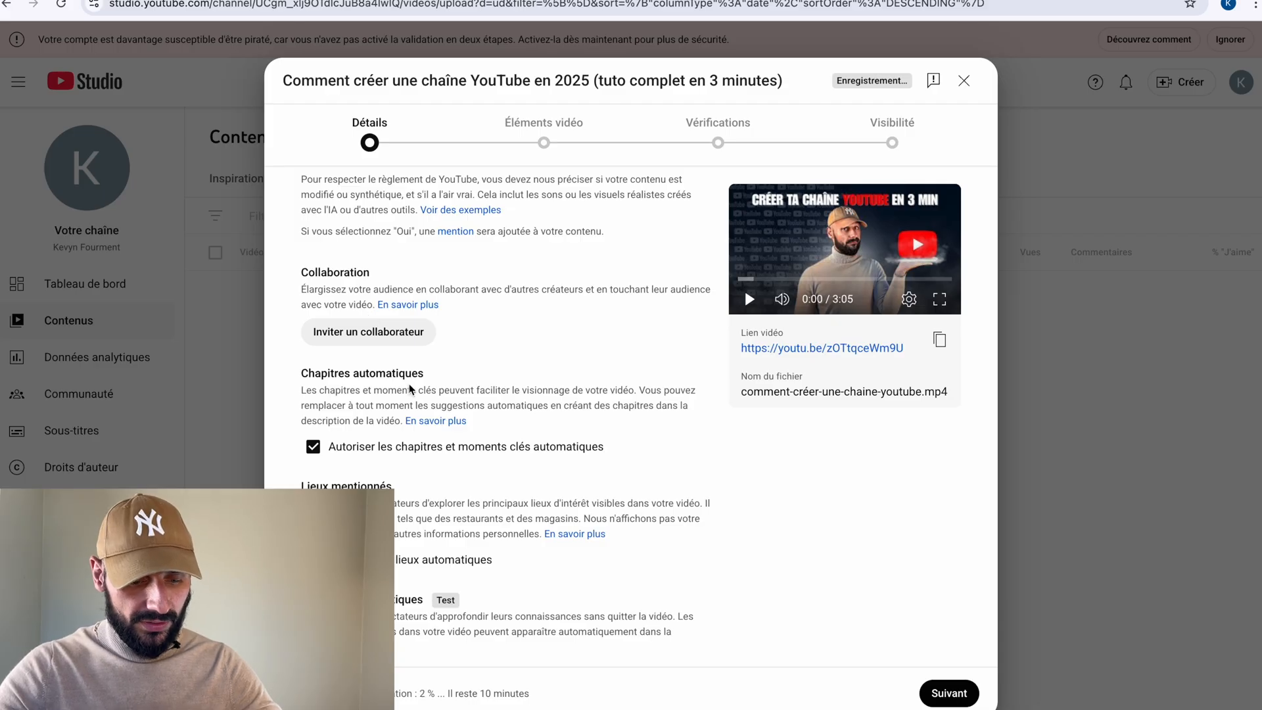
pyautogui.scroll(-4, 411, 389)
pyautogui.click(420, 490)
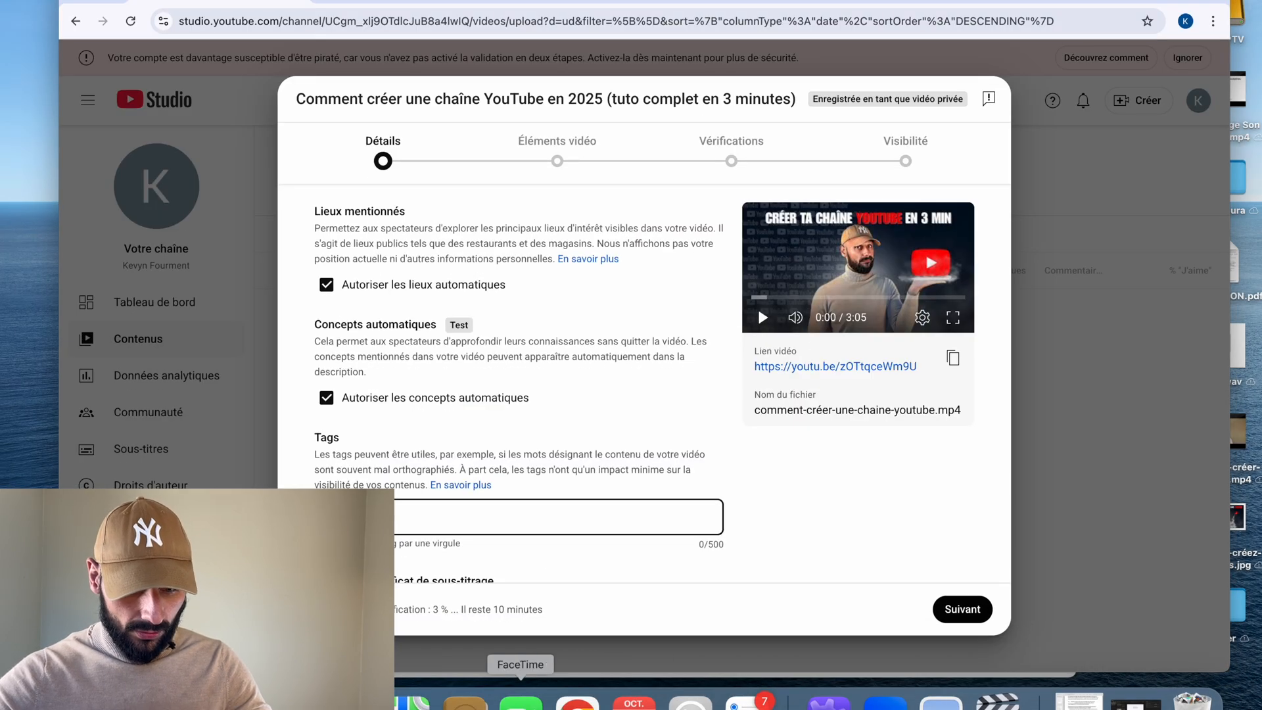
pyautogui.click(354, 701)
pyautogui.moveTo(684, 505); pyautogui.dragTo(392, 467)
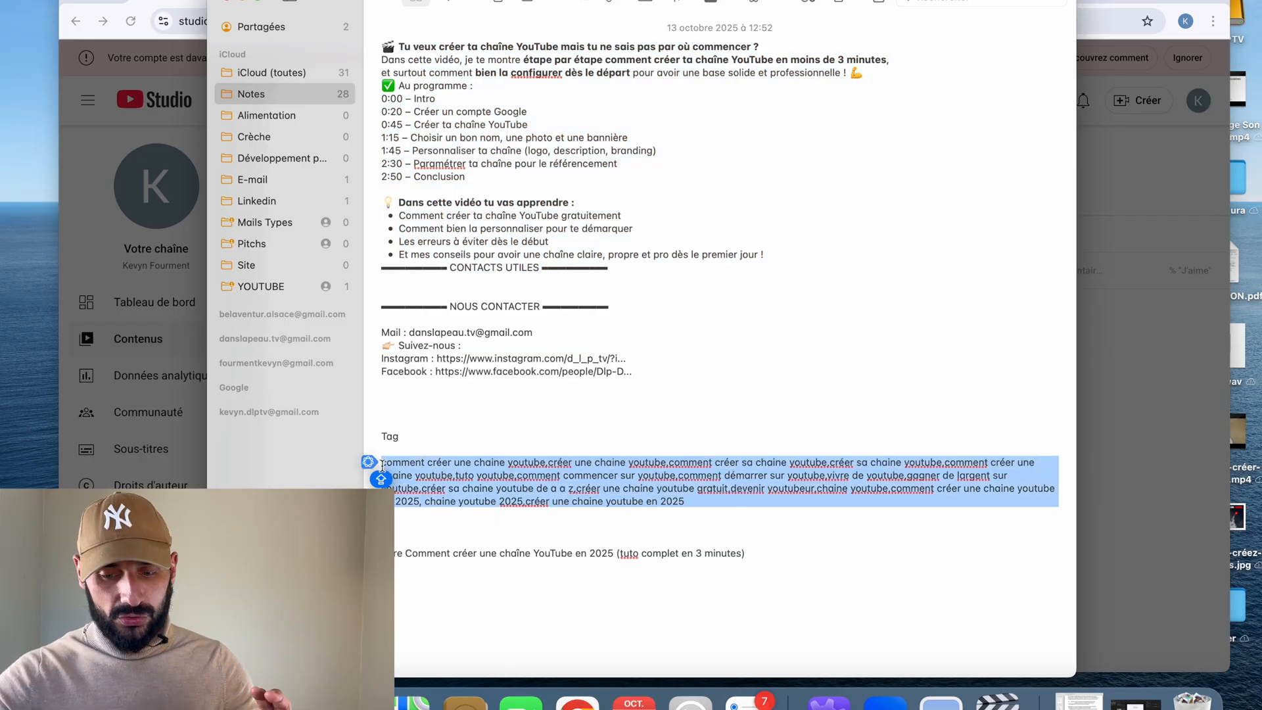
pyautogui.click(1121, 420)
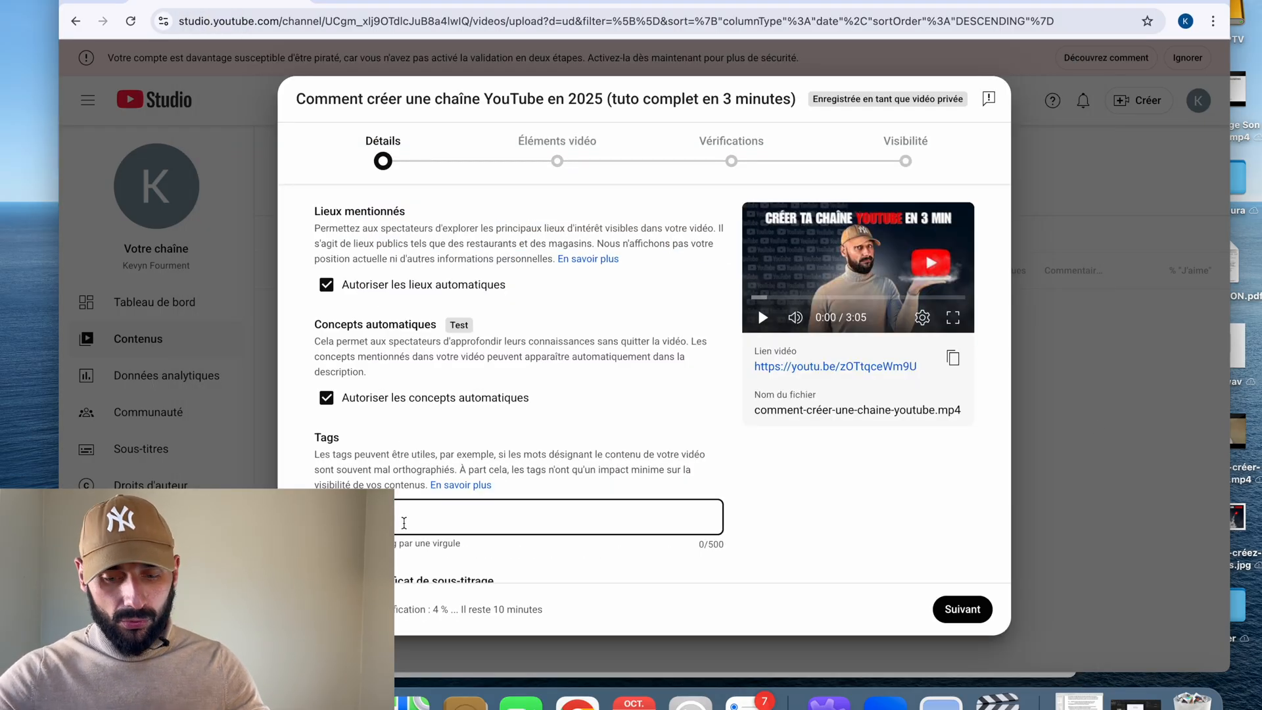
pyautogui.click(403, 524)
pyautogui.write("comment créer une chaine youtube, créer une chaine youtube, comment créer sa chaine youtube, créer sa chaine youtube, tuto youtube, comment commencer sur youtube, comment démarrer sur youtube, vivre de youtube, gagner de l'argent sur youtube, créer sa chaine youtube de a a z, créer une chaine youtube gratuit, devenir youtubeur, chaine youtube, comment créer une chaine youtube en 2025, chaine youtube 2025, créer une chaine youtube en 2025")
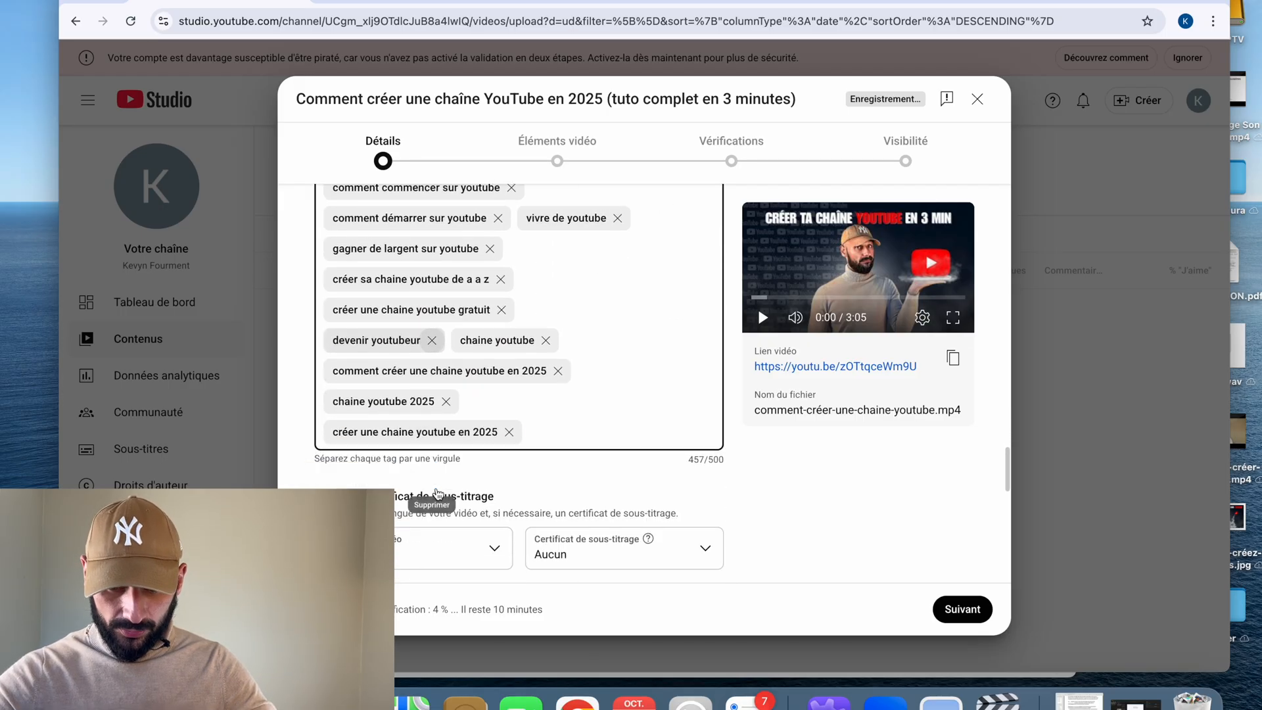
pyautogui.scroll(-2, 438, 493)
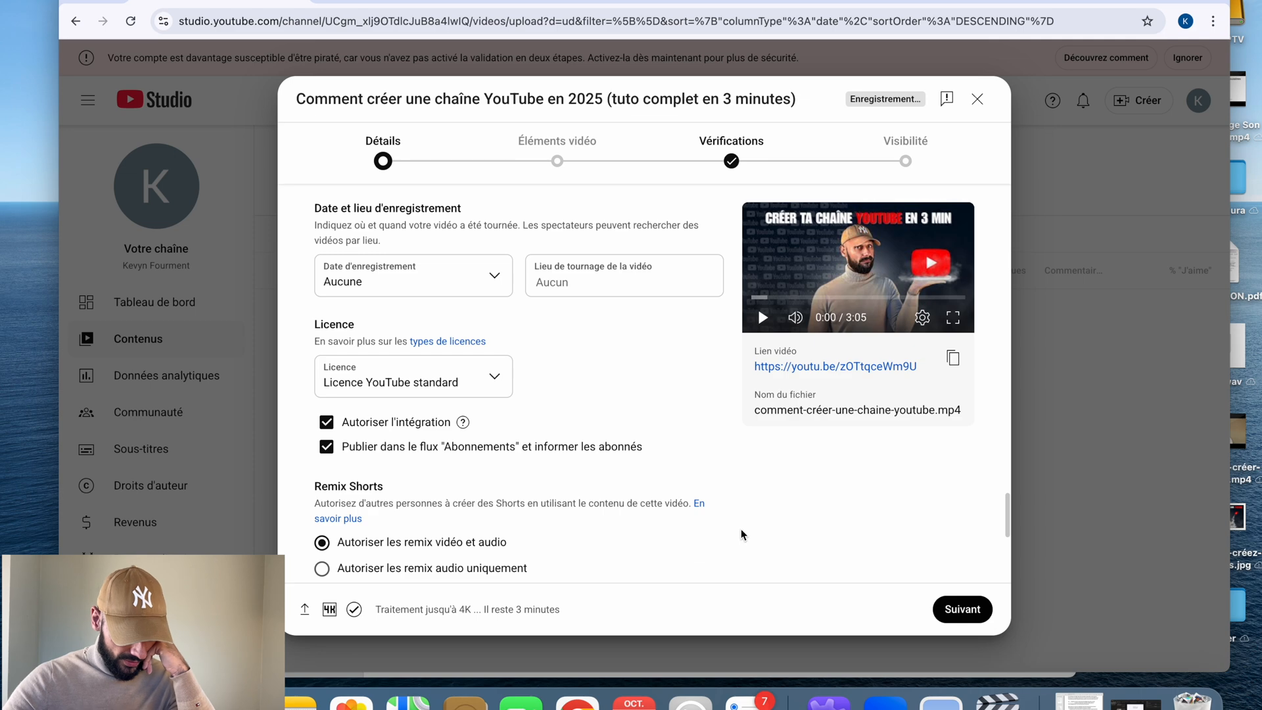
# Proceed to the video elements and add a Français (France) subtitle track with its text left empty.
pyautogui.click(936, 608)
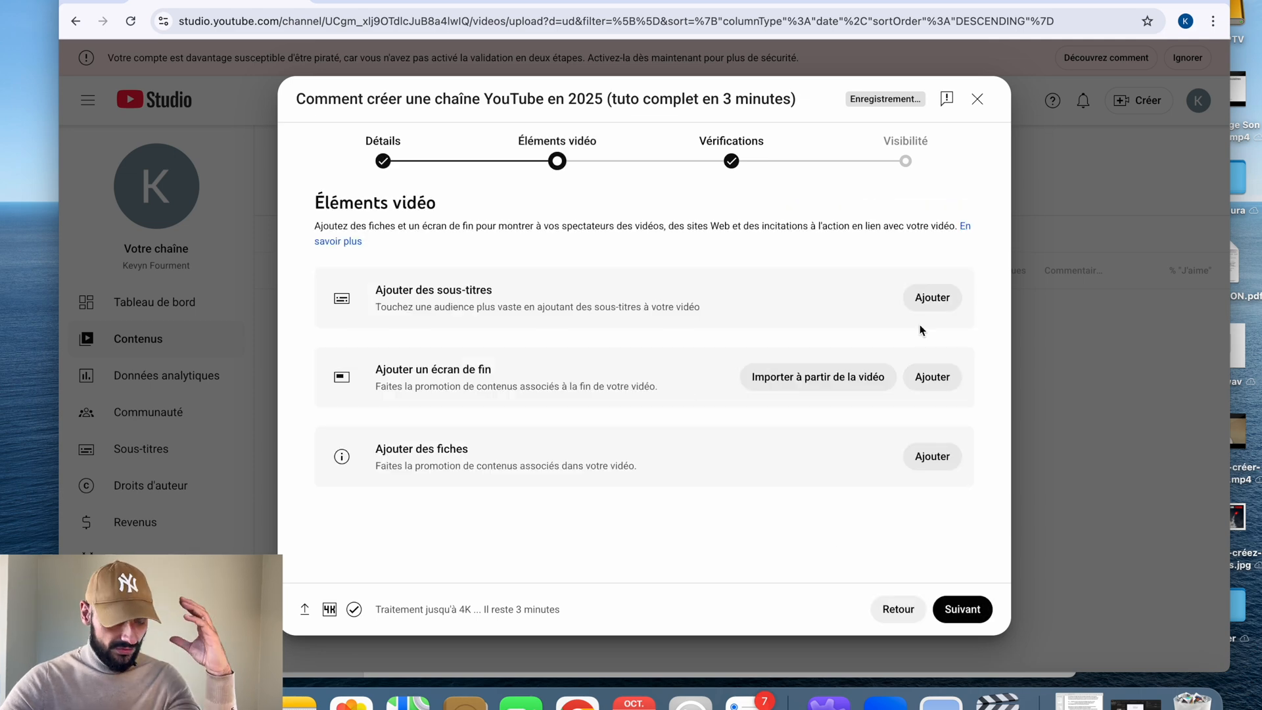
pyautogui.click(933, 297)
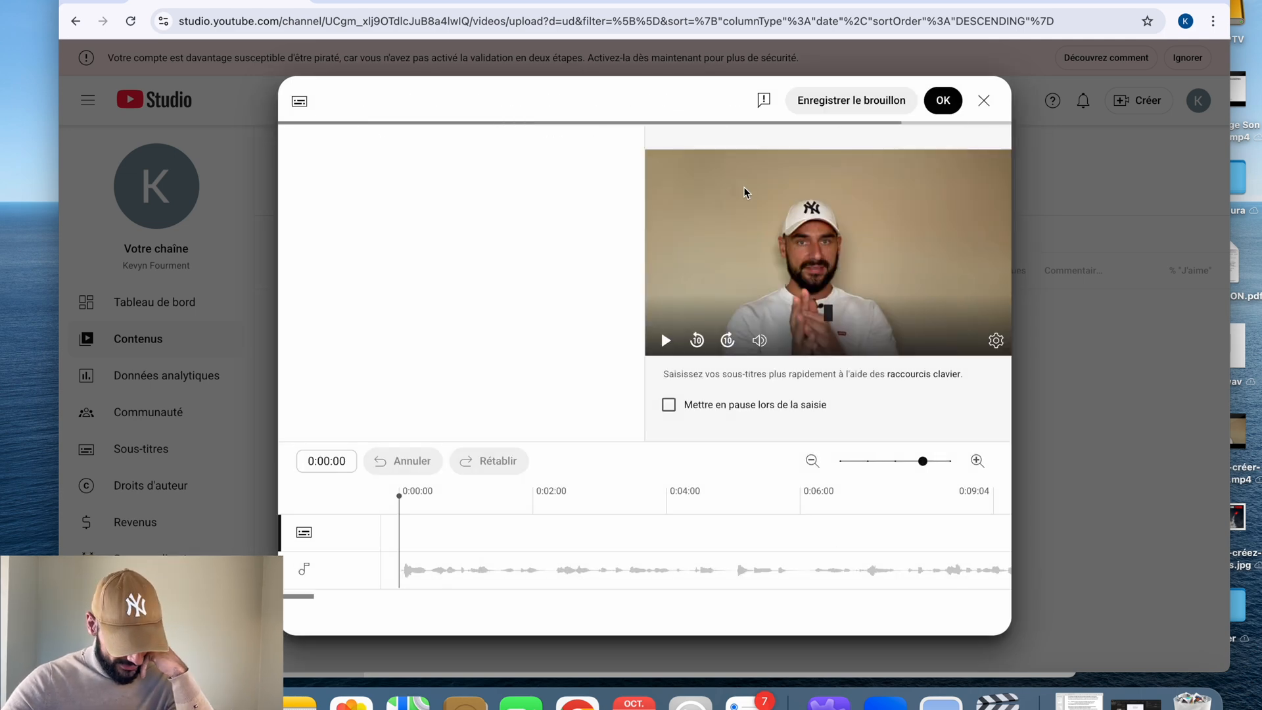
pyautogui.click(483, 273)
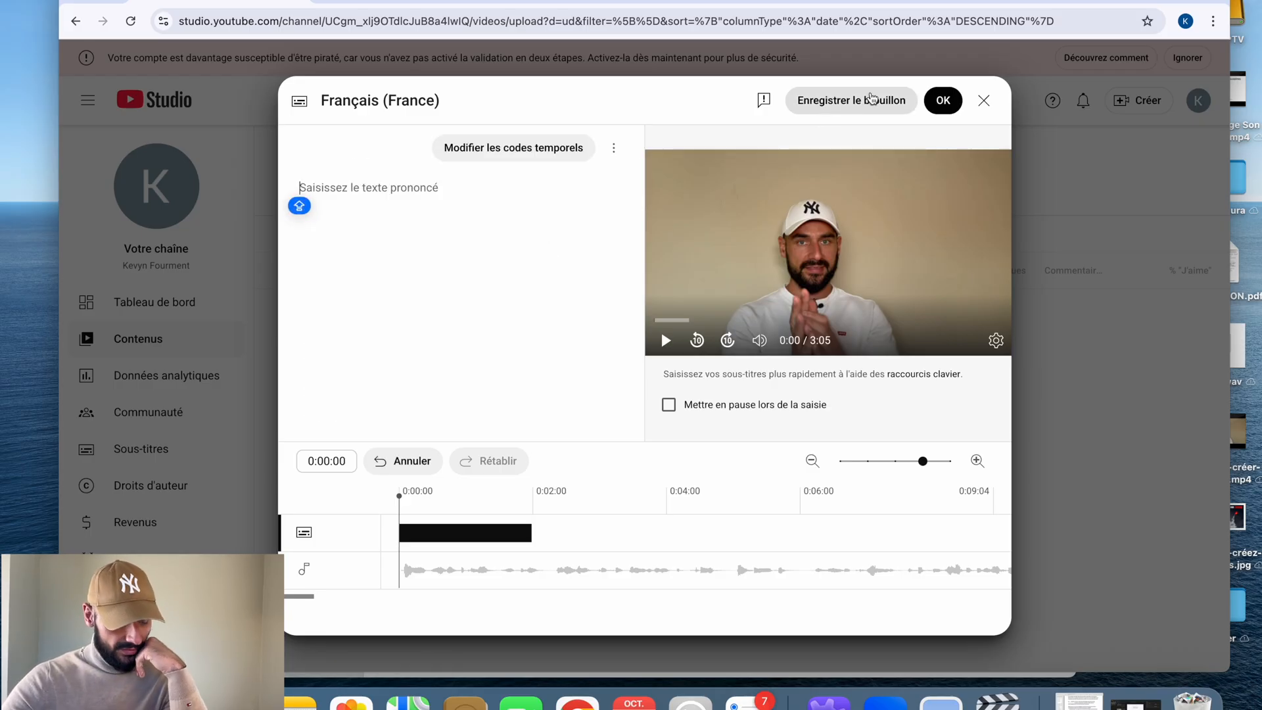
pyautogui.click(941, 102)
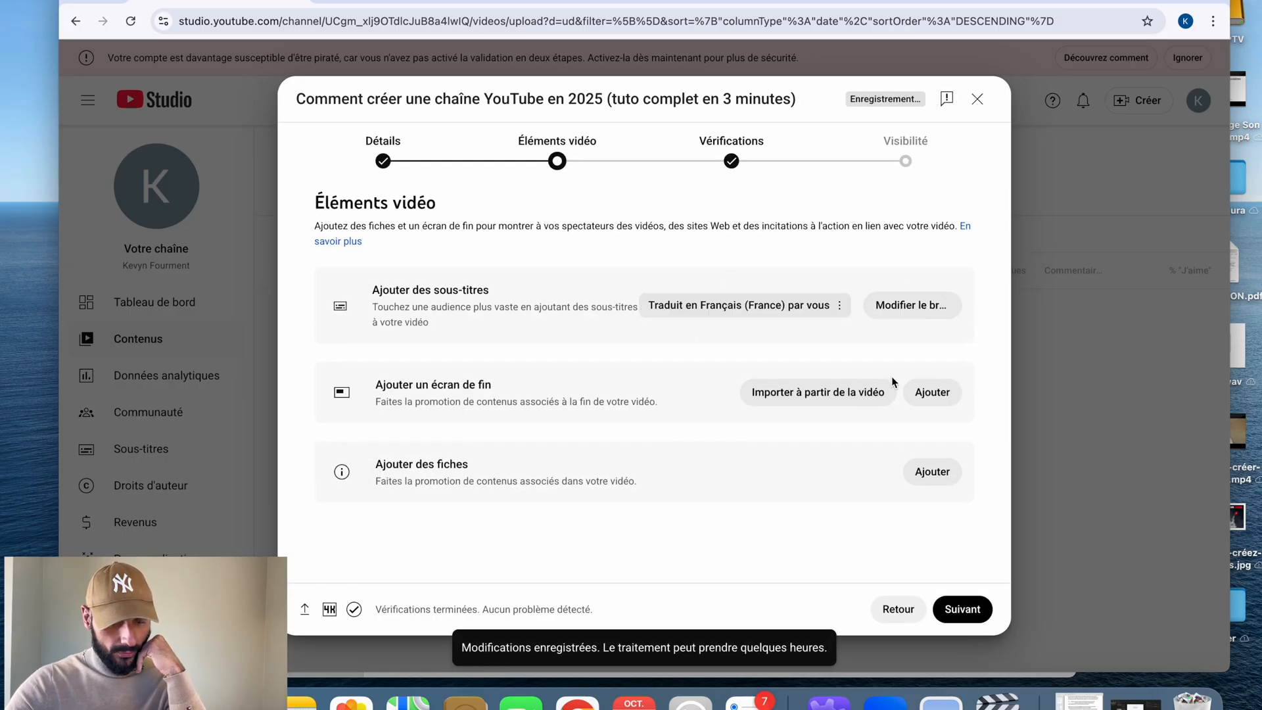
# Add an end screen from a template with one video and one subscribe element, moving the subscribe element next to the video element.
pyautogui.click(906, 397)
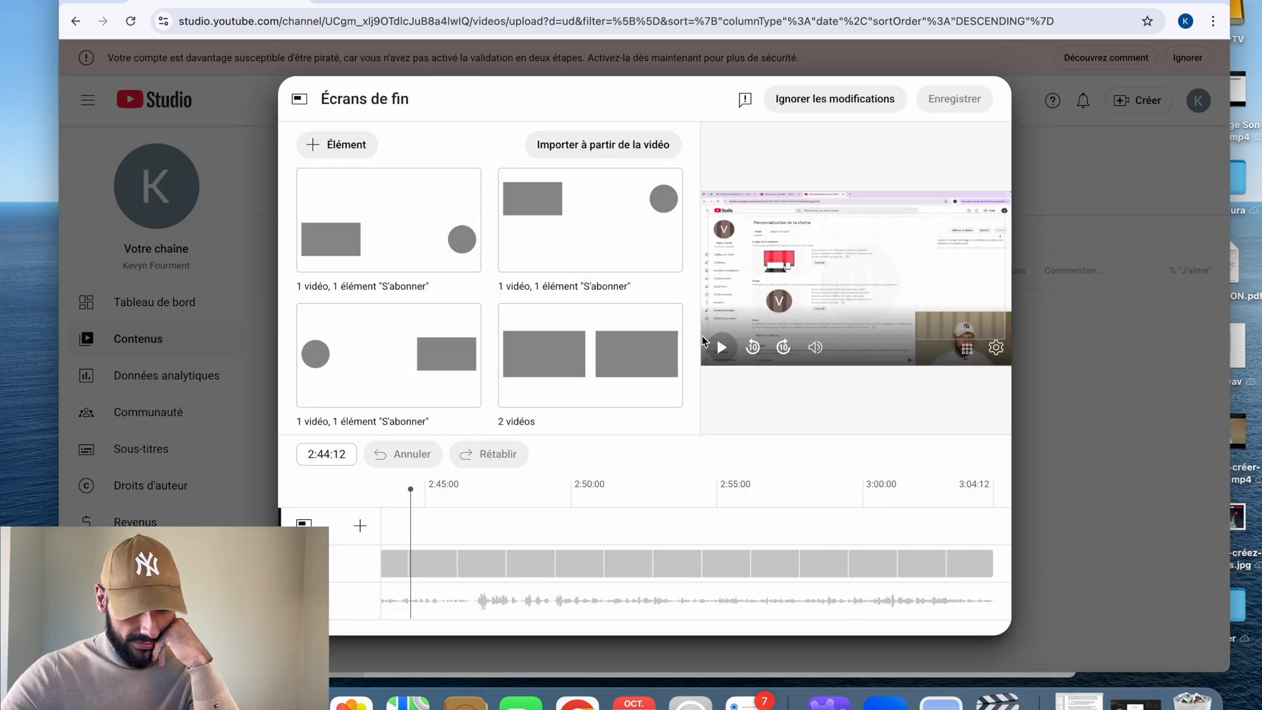
pyautogui.click(585, 217)
pyautogui.moveTo(980, 233); pyautogui.dragTo(832, 272)
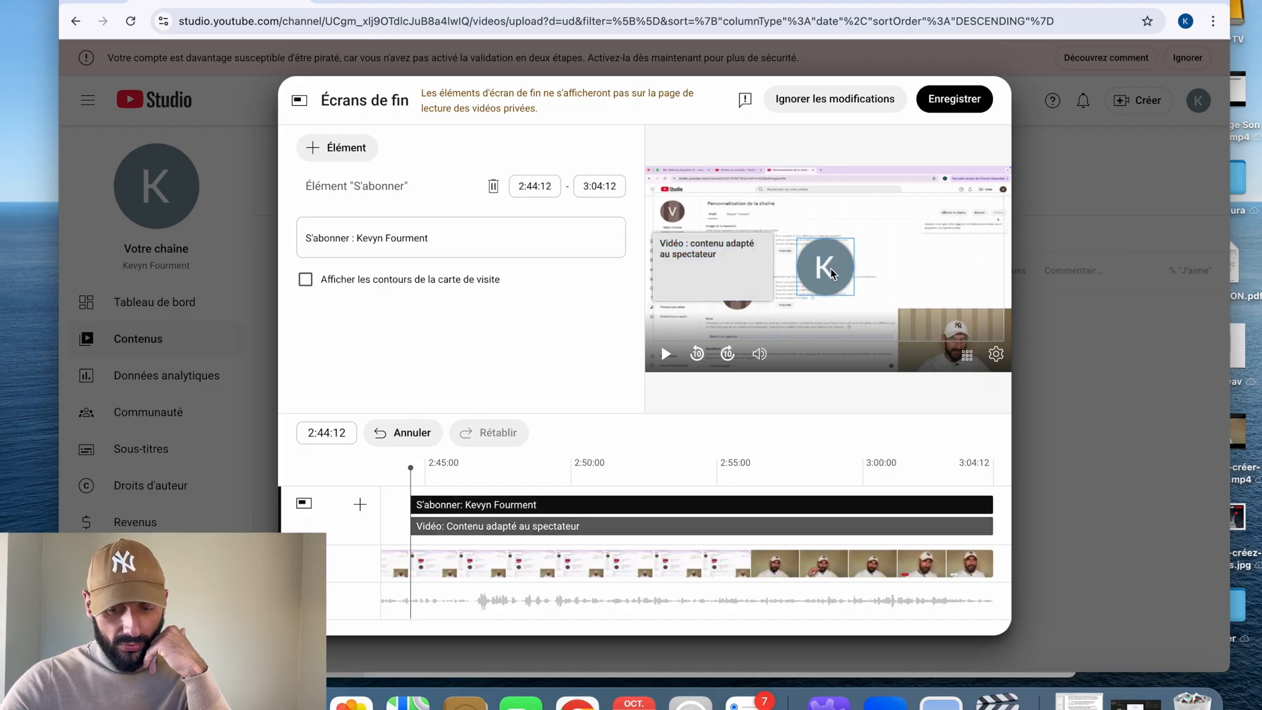
# Shorten the subscribe and video end-screen elements to start at about 2:55:21, and preview the video from just before that point.
pyautogui.moveTo(411, 505); pyautogui.dragTo(743, 494)
pyautogui.moveTo(412, 526); pyautogui.dragTo(743, 523)
pyautogui.click(722, 482)
pyautogui.press('space')
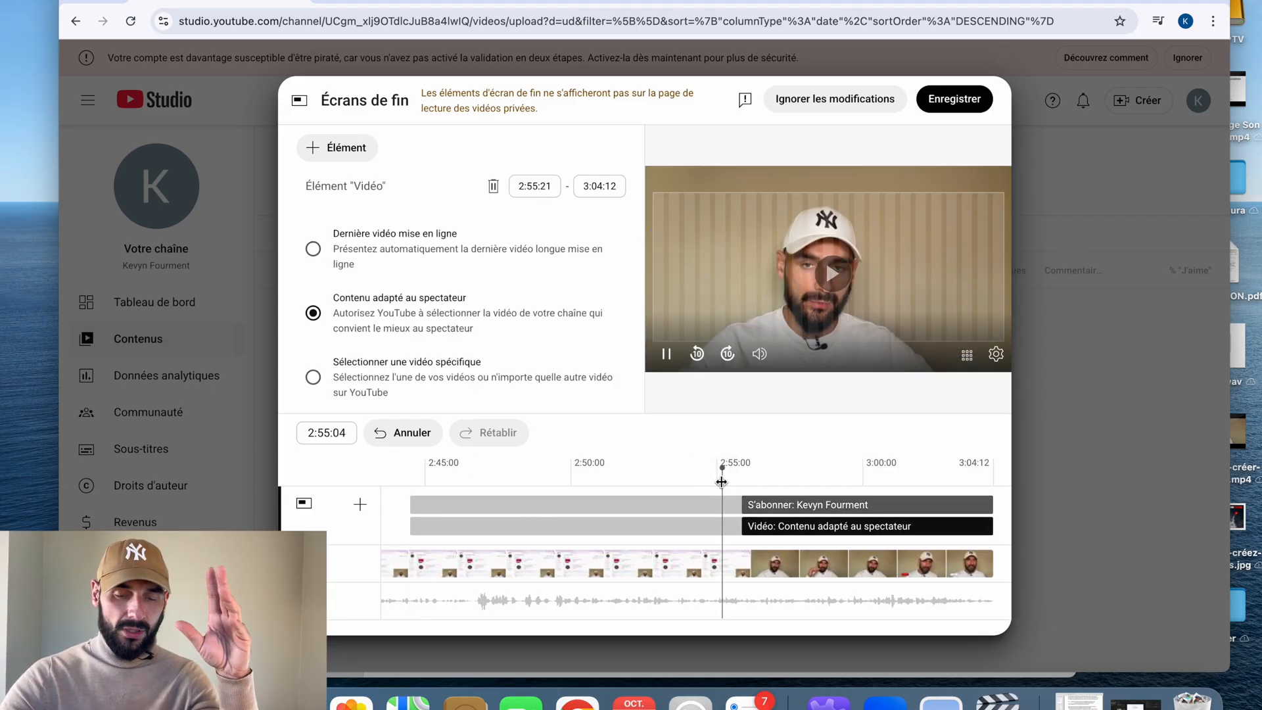
pyautogui.press('space')
# Move the end-screen video element higher beside the speaker and the subscribe element to his other side, and save the end screen.
pyautogui.moveTo(752, 268); pyautogui.dragTo(749, 219)
pyautogui.moveTo(831, 269); pyautogui.dragTo(965, 235)
pyautogui.click(954, 100)
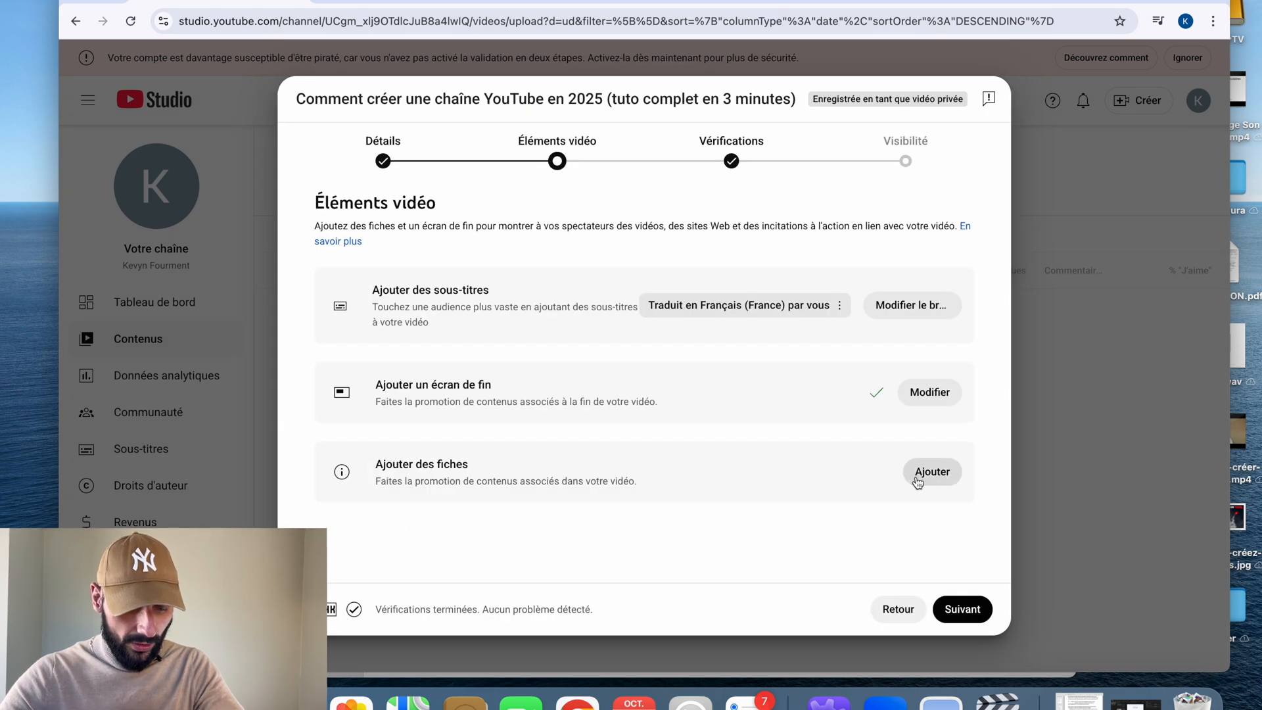
# Look at the available card types and the specific-video selection without adding a card.
pyautogui.click(932, 472)
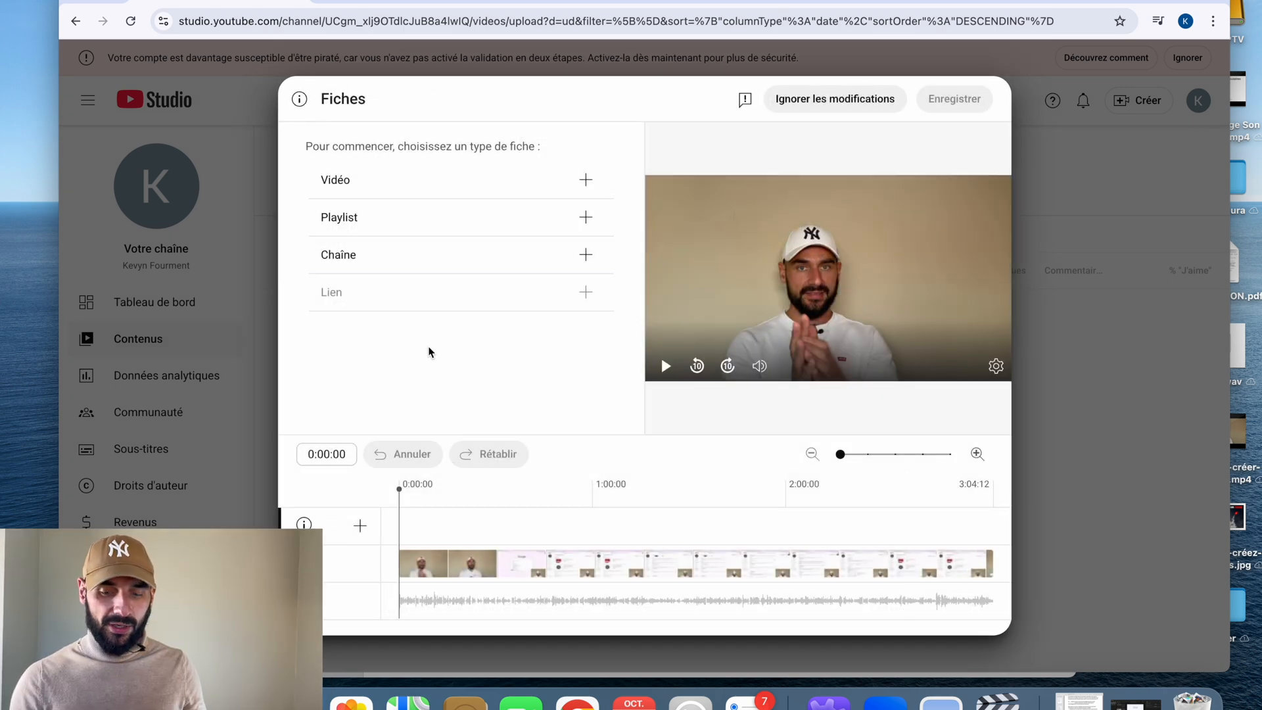
pyautogui.click(395, 191)
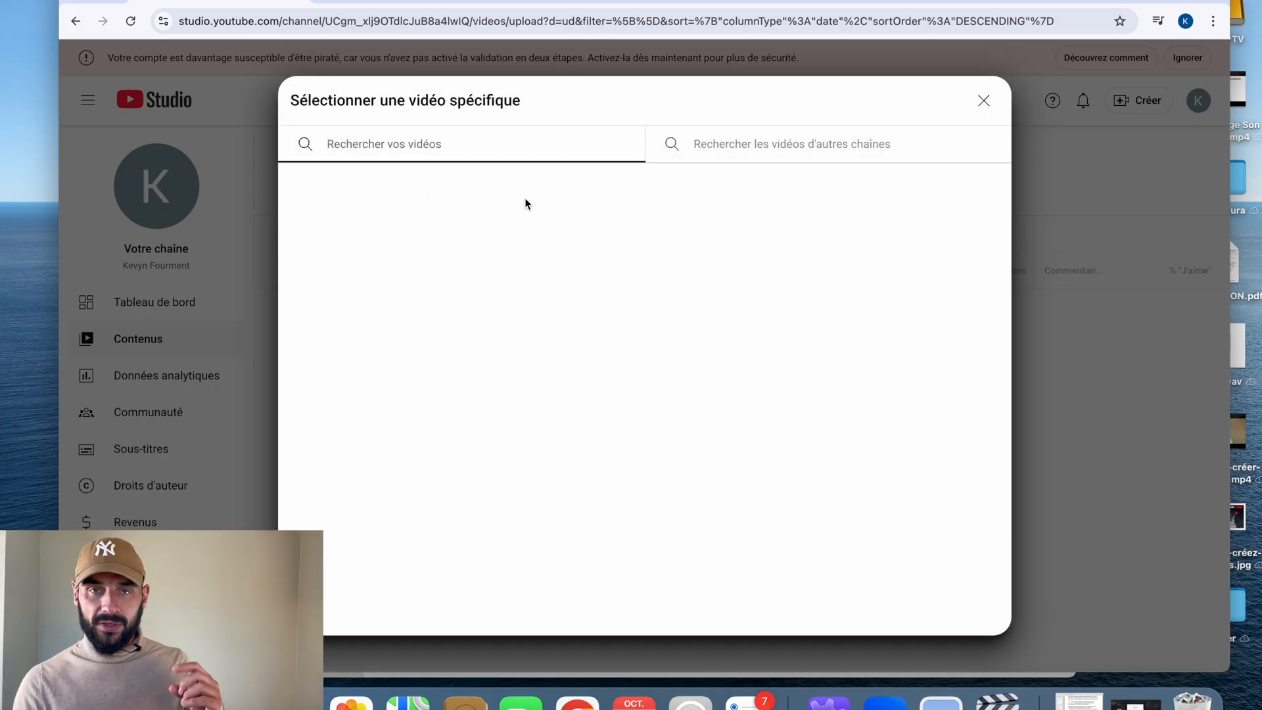
pyautogui.click(983, 101)
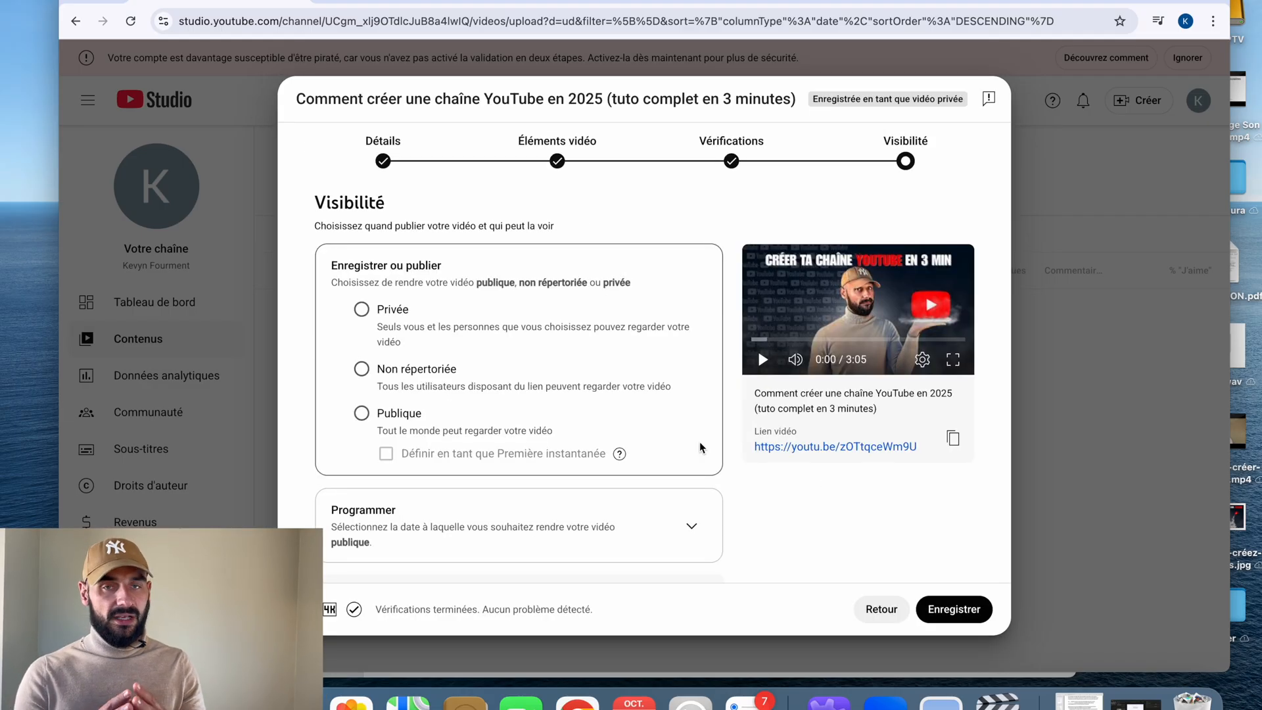
# Schedule the video to go public on 17 oct. 2025 at 18:00, without making it a Première.
pyautogui.scroll(-4, 701, 394)
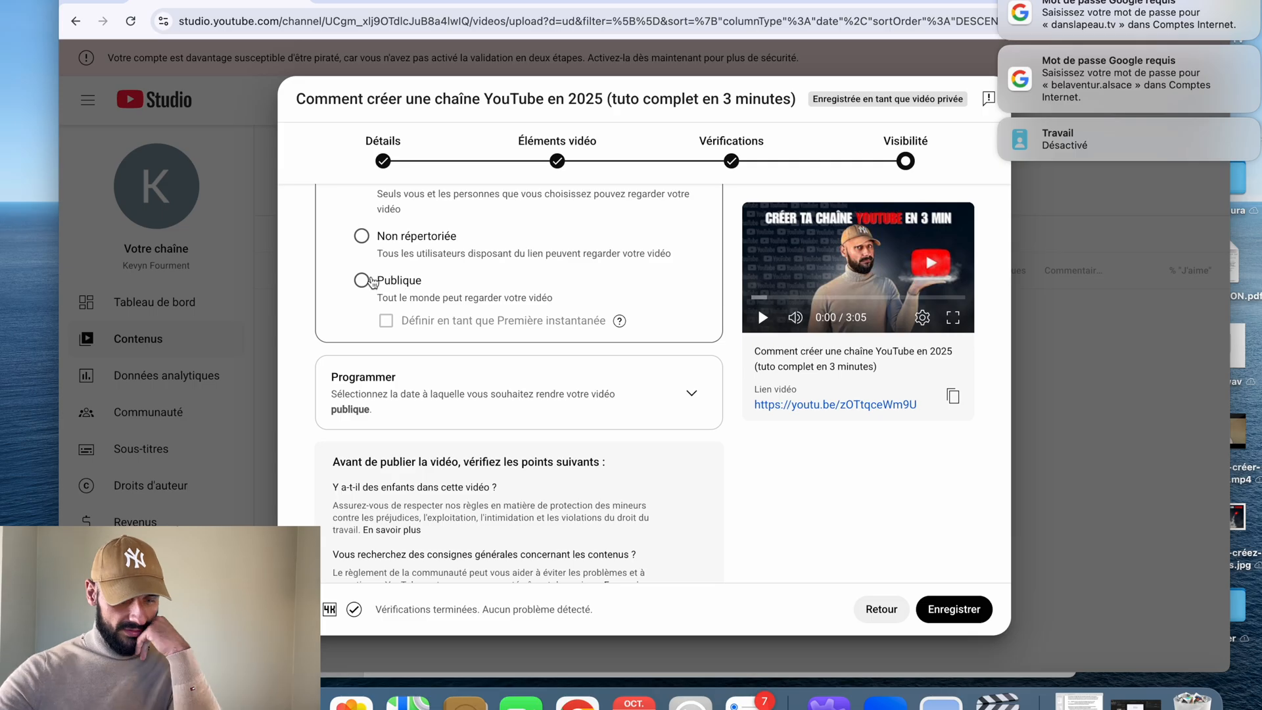
pyautogui.scroll(2, 372, 283)
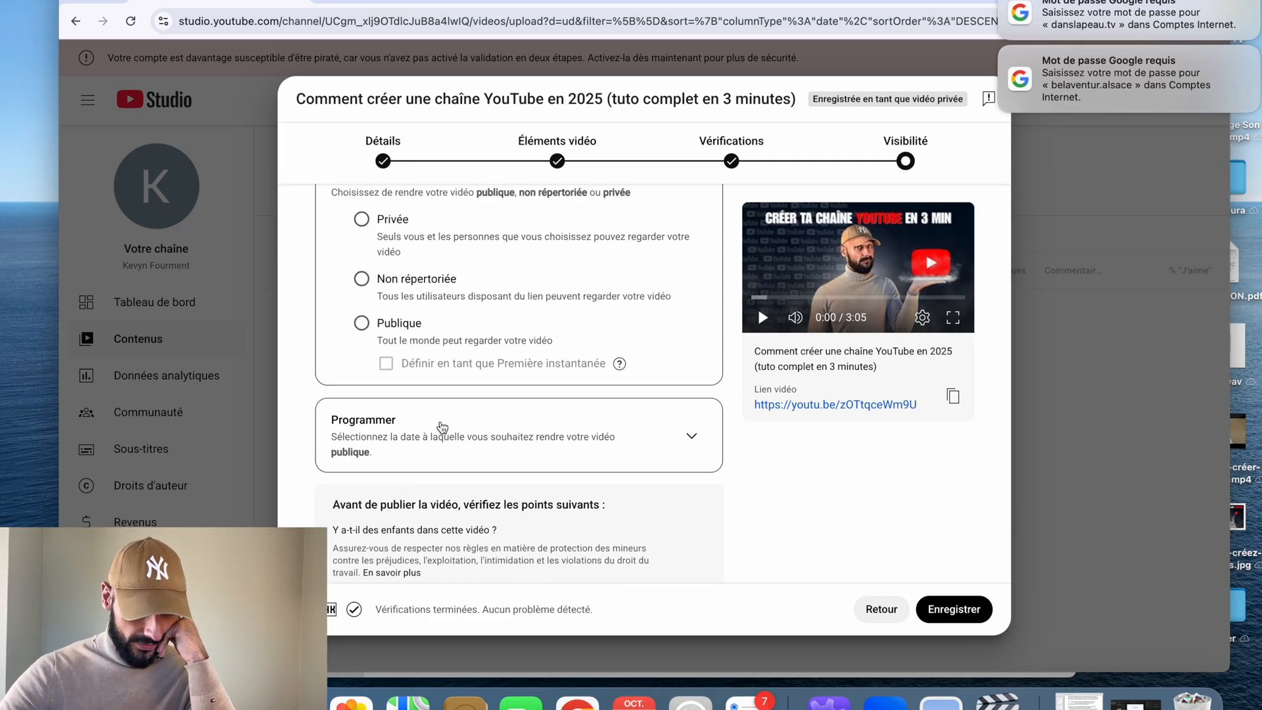
pyautogui.click(449, 442)
pyautogui.click(394, 342)
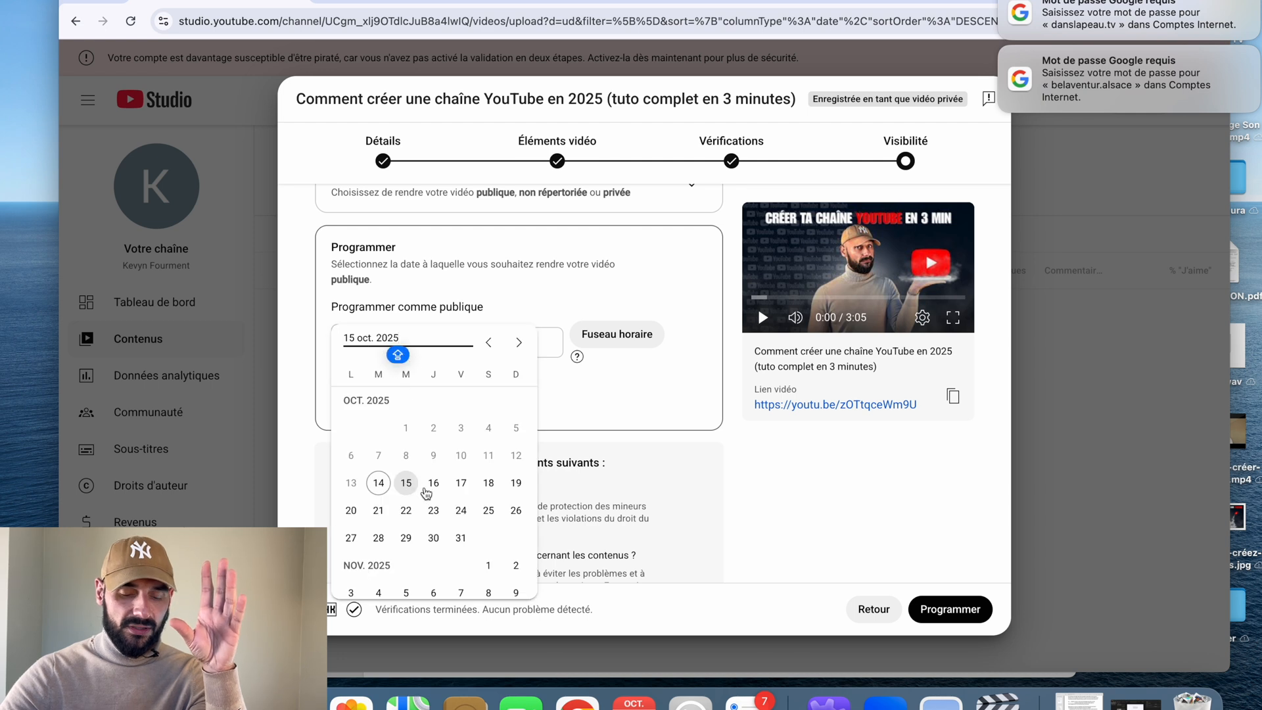
pyautogui.click(460, 484)
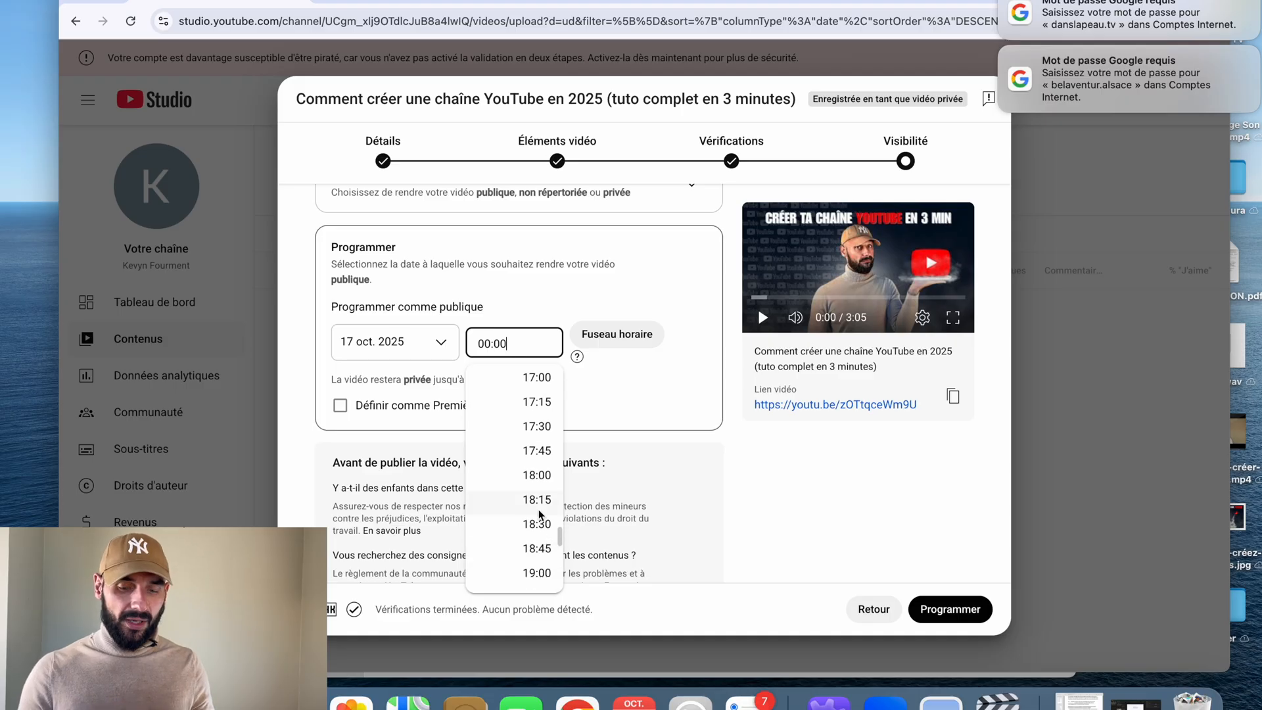
pyautogui.click(536, 475)
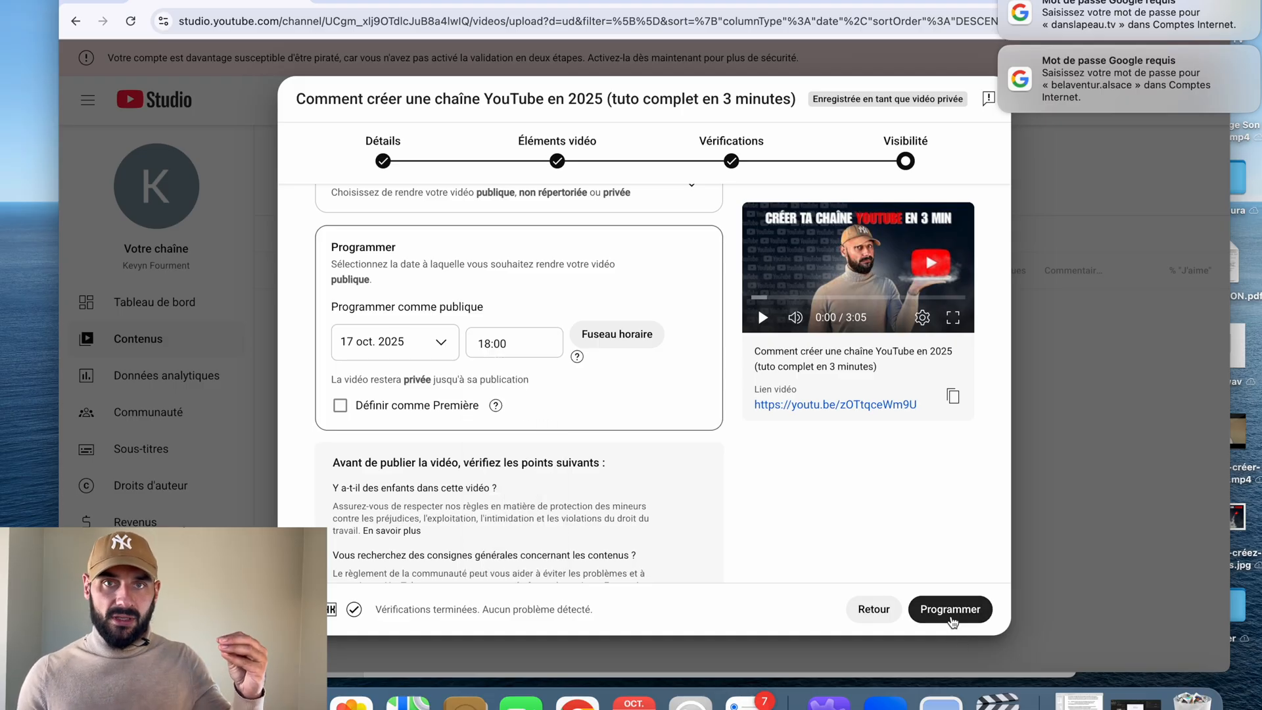
pyautogui.click(948, 610)
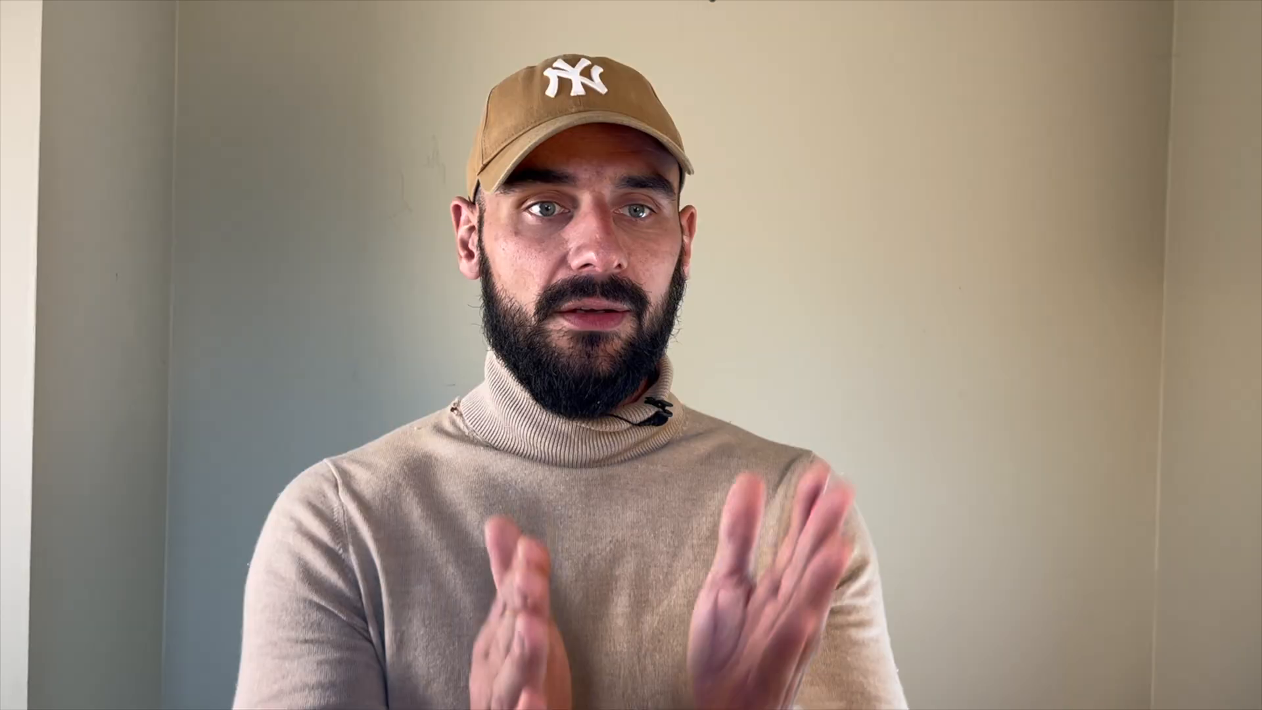